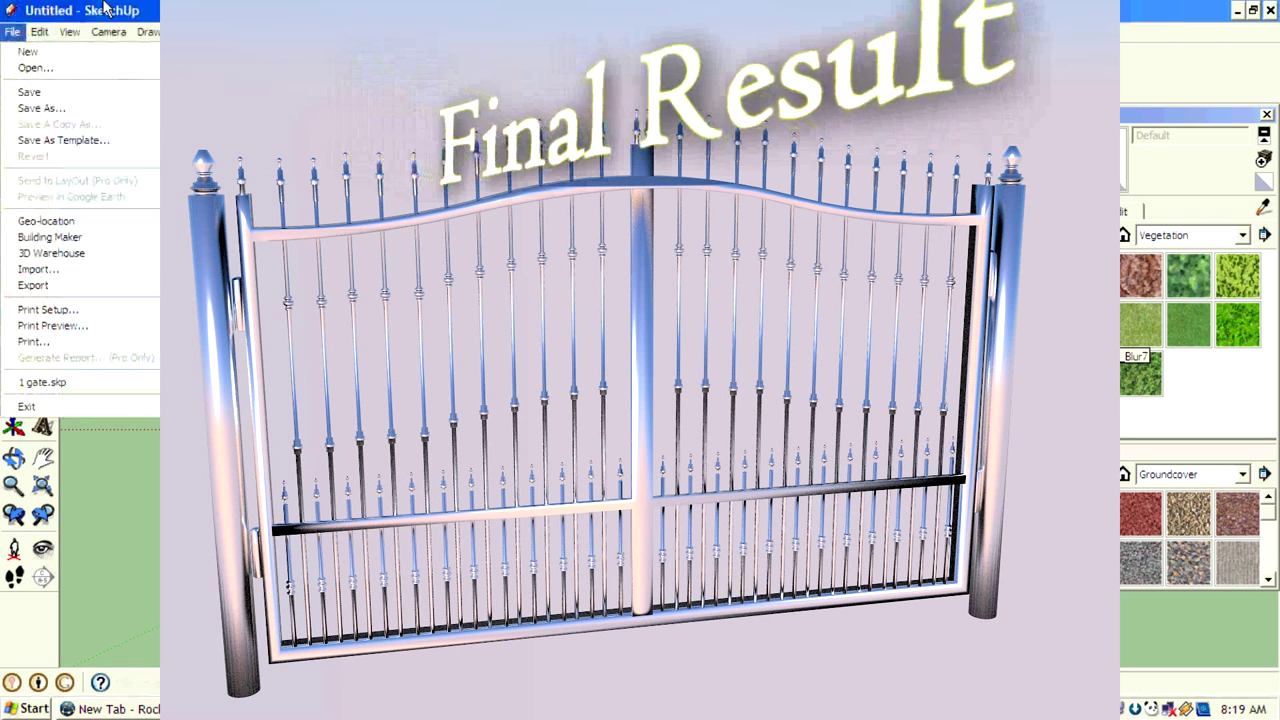
click(105, 8)
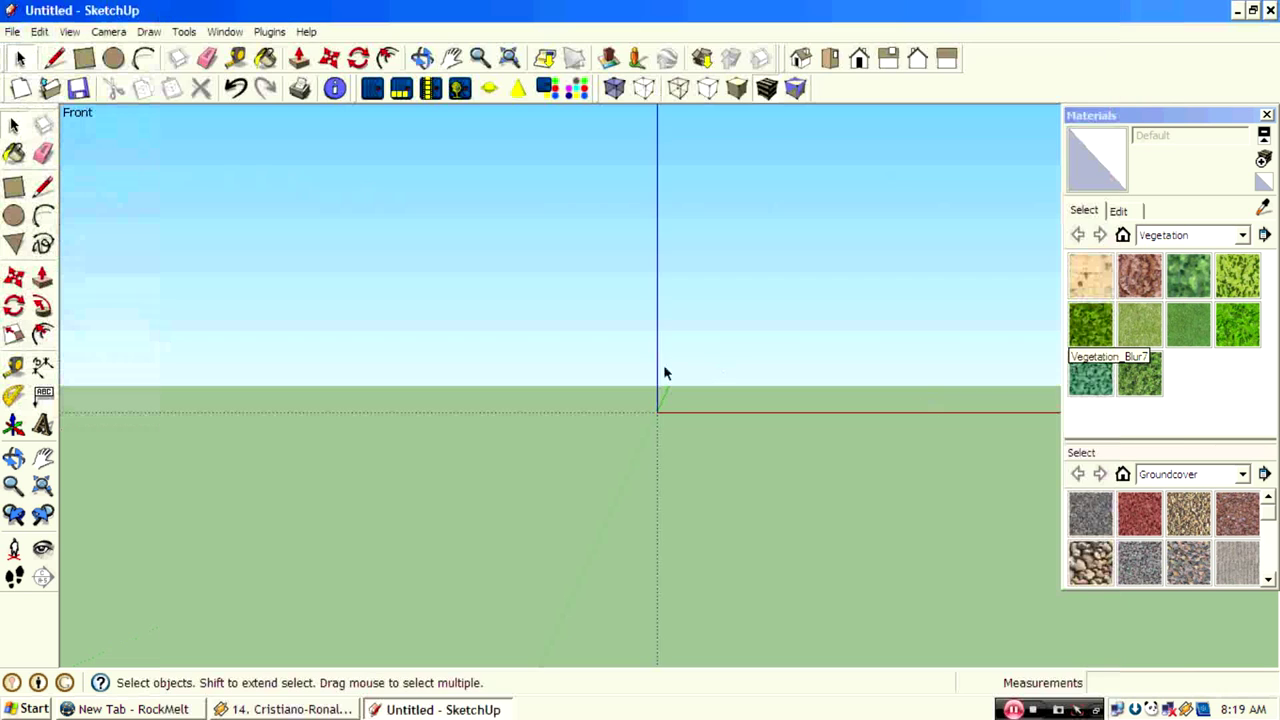
scroll(671, 414, up, 2)
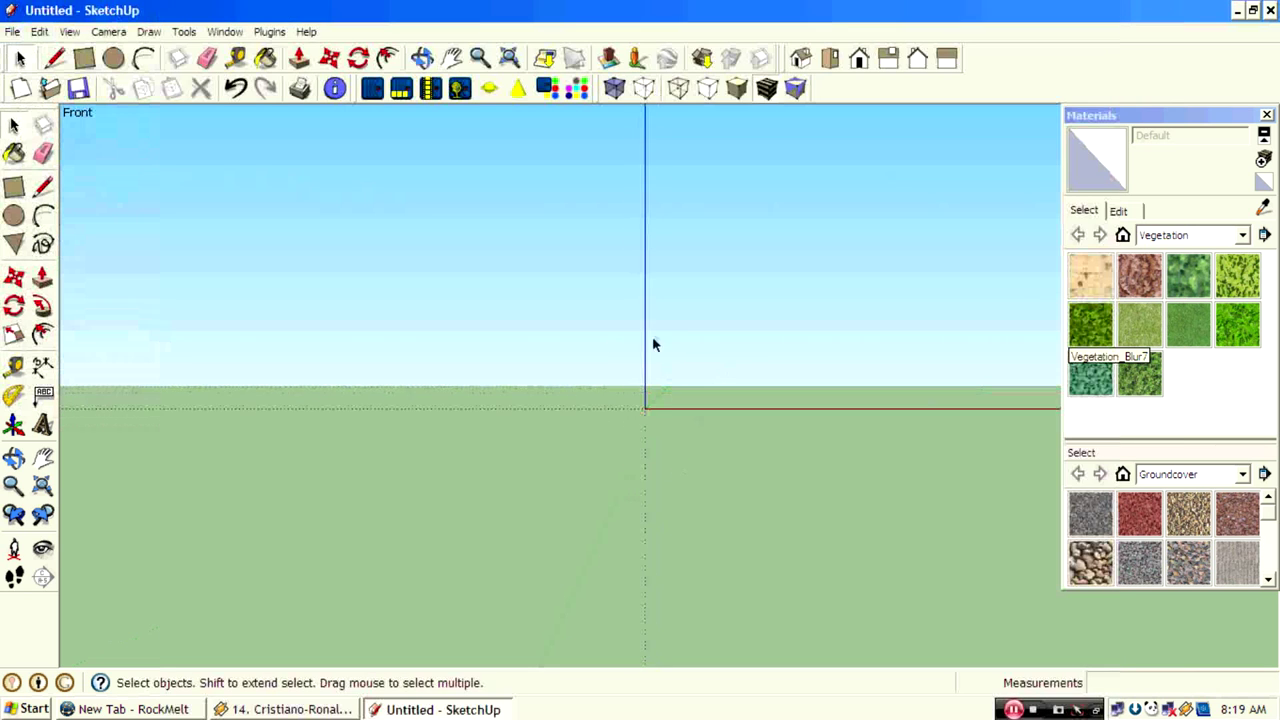
middle_drag(654, 346, 671, 400)
scroll(671, 400, down, 5)
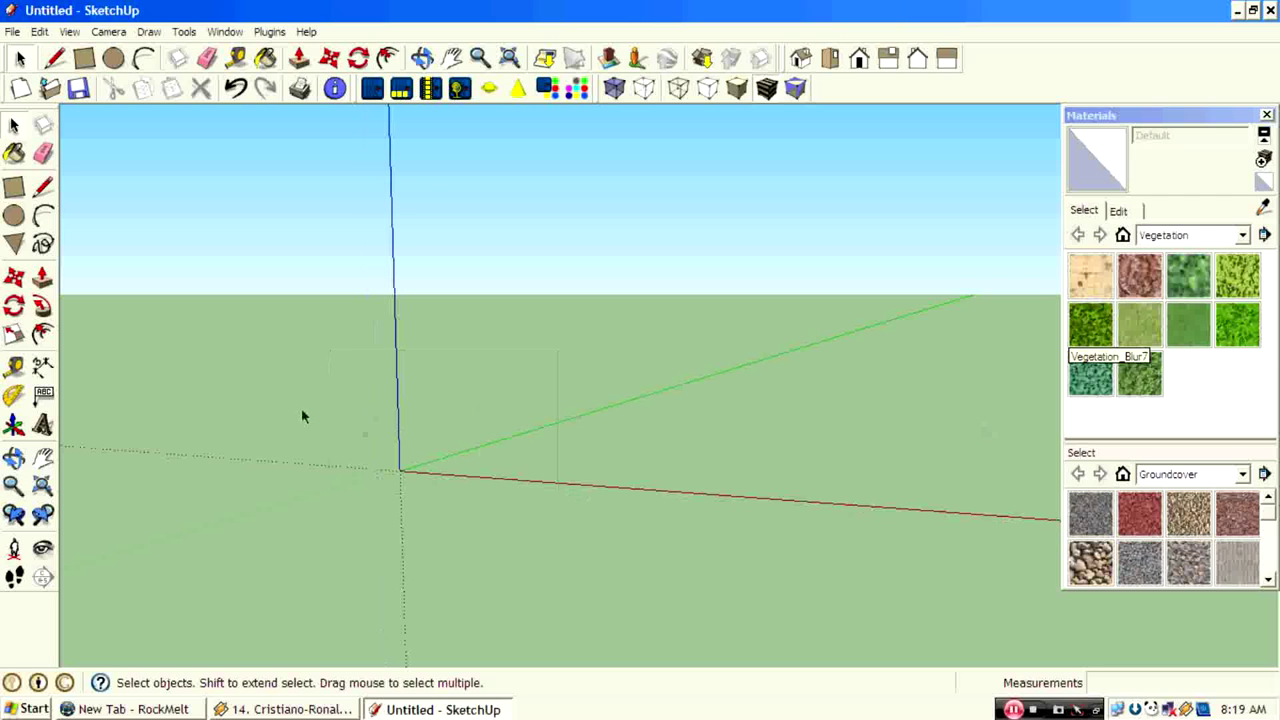
middle_drag(437, 420, 660, 380)
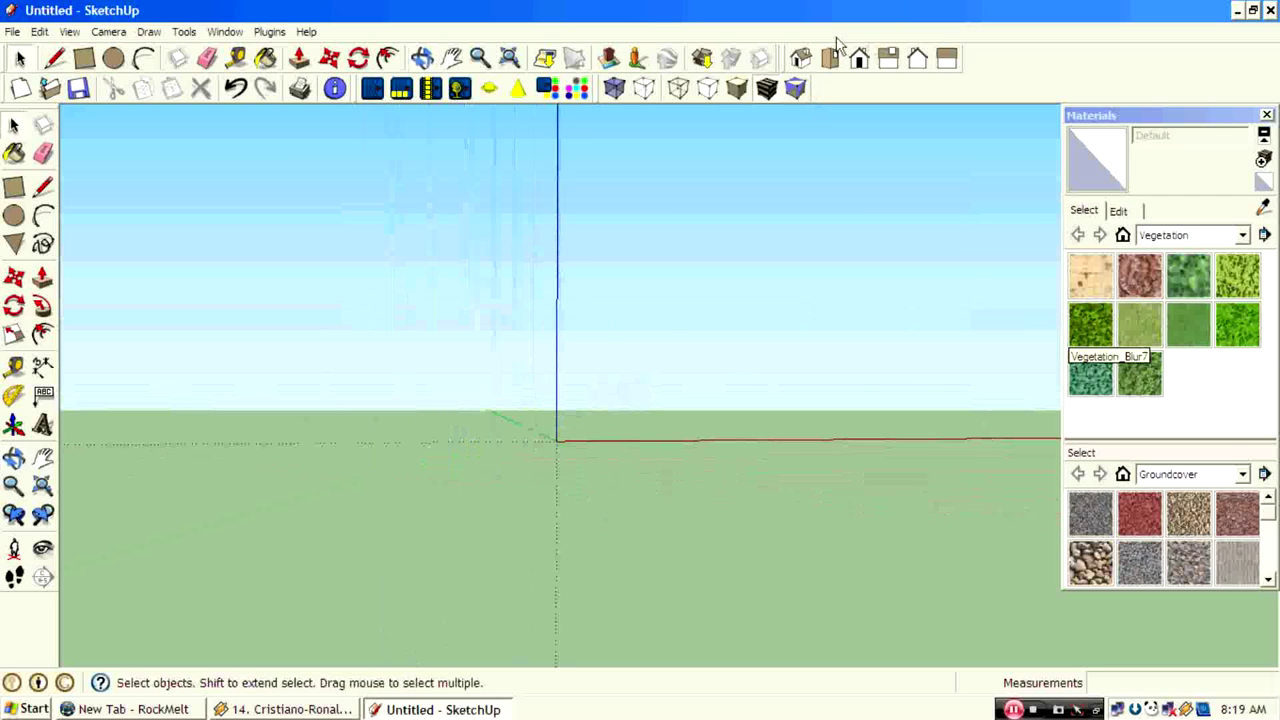
In the front view, import wrought_iron_gate_steel_gate_iron_gates.jpg as an image, placed from the origin and about 5349' high.
click(860, 62)
scroll(401, 395, down, 10)
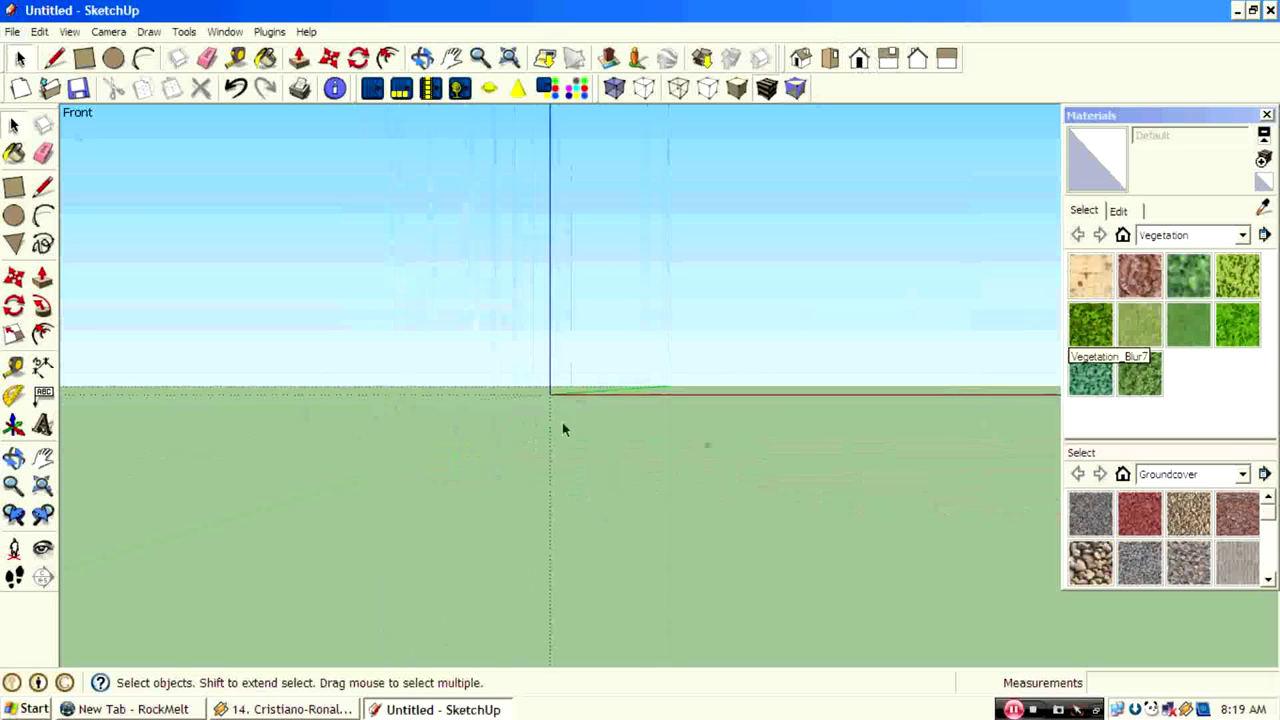
middle_drag(683, 371, 619, 297)
click(12, 32)
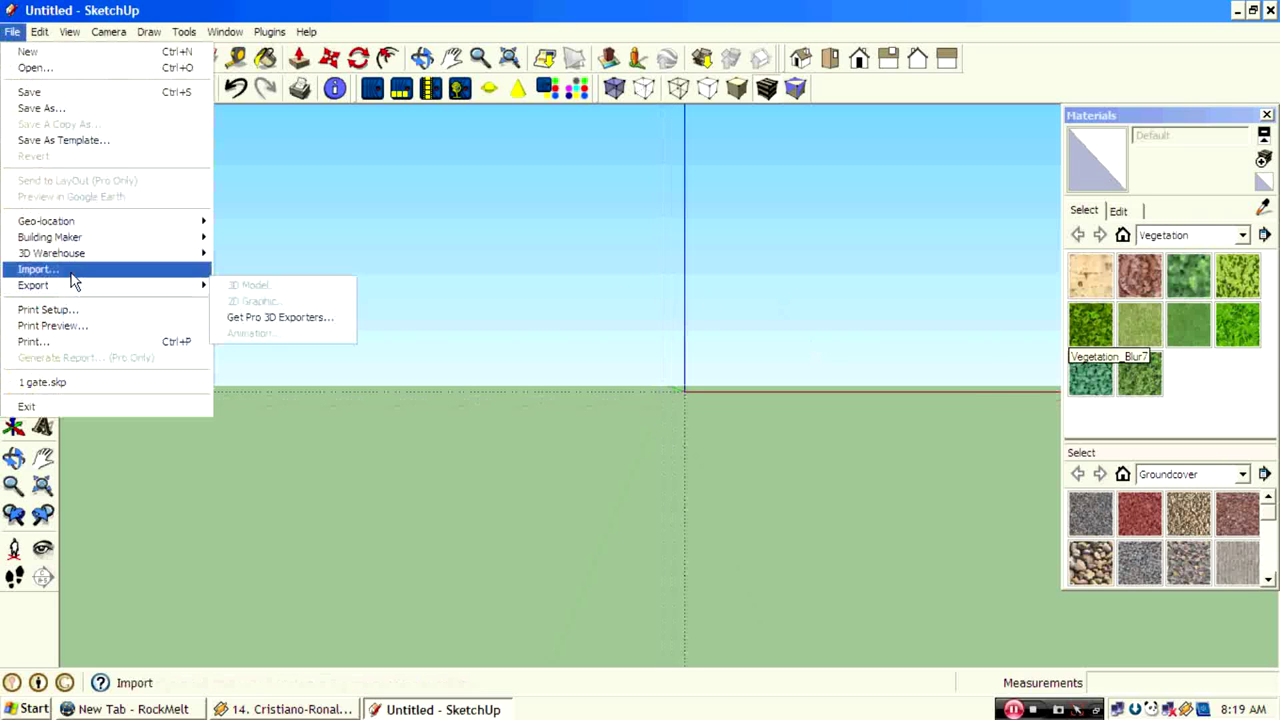
click(72, 270)
click(540, 286)
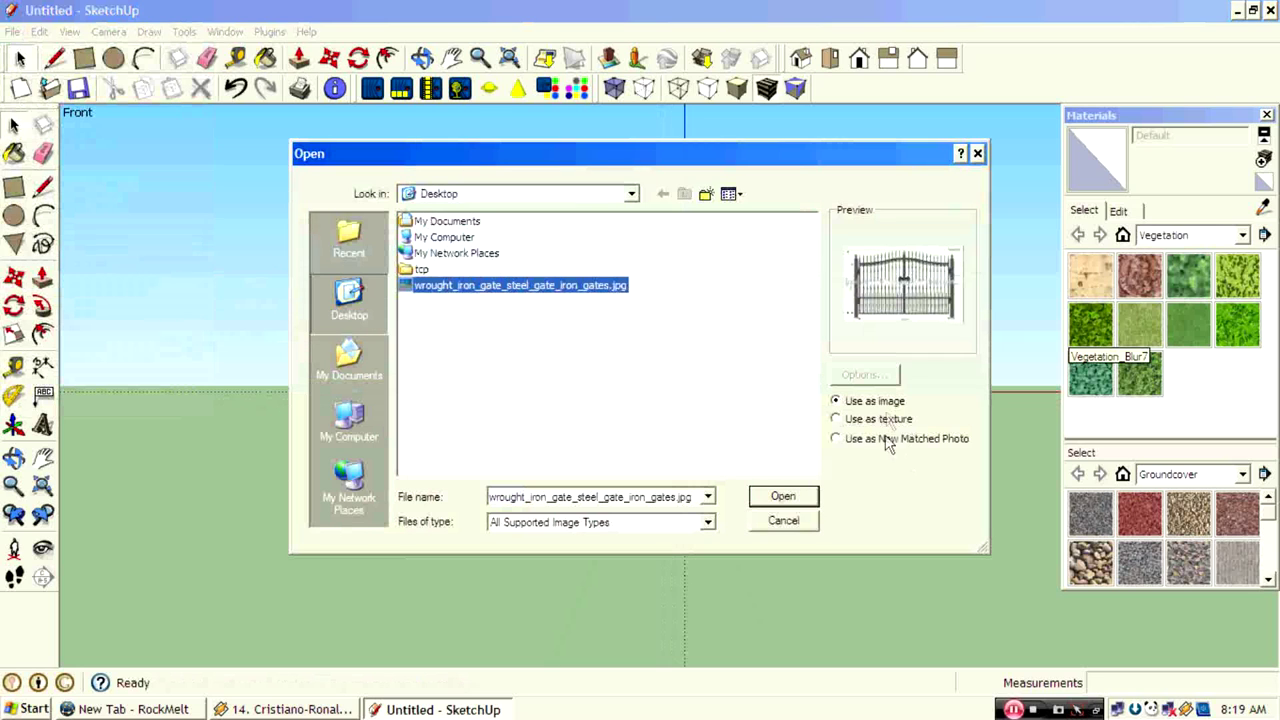
click(783, 496)
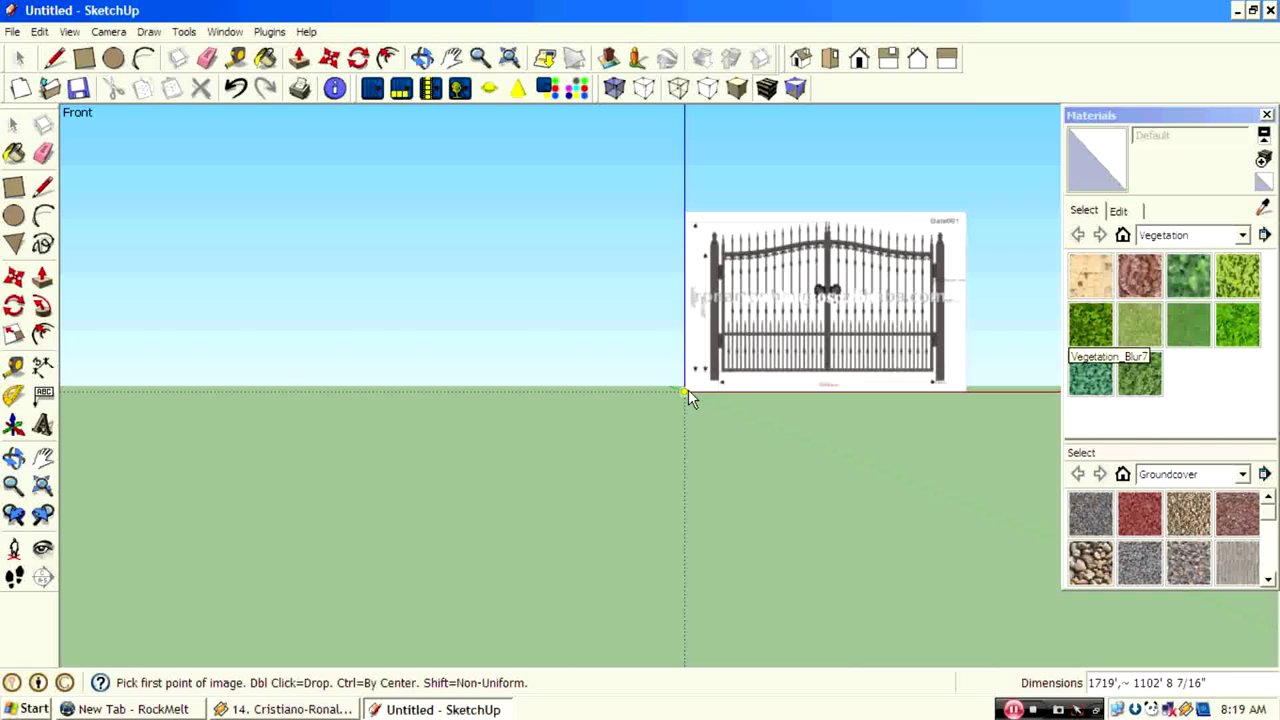
click(685, 389)
scroll(506, 470, down, 5)
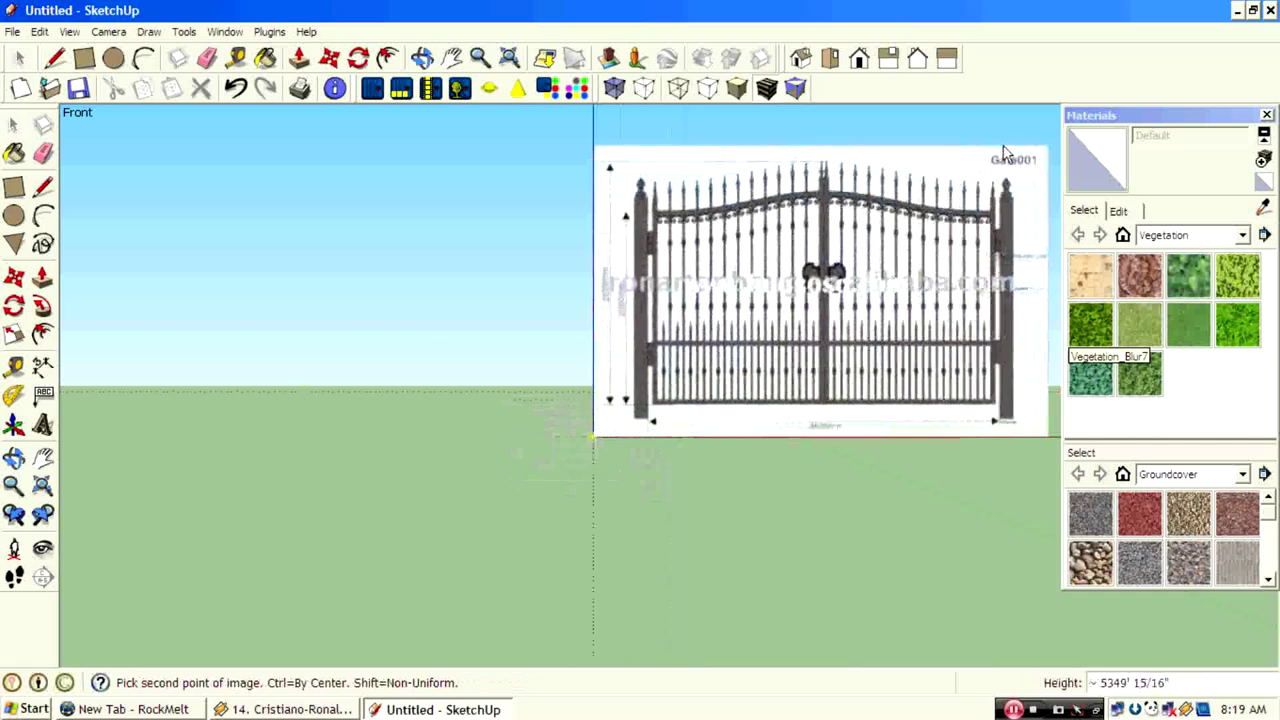
click(1000, 152)
Trace the faceted bulb of the left gate post's finial over the image with the Line tool.
scroll(700, 150, up, 3)
scroll(653, 191, up, 10)
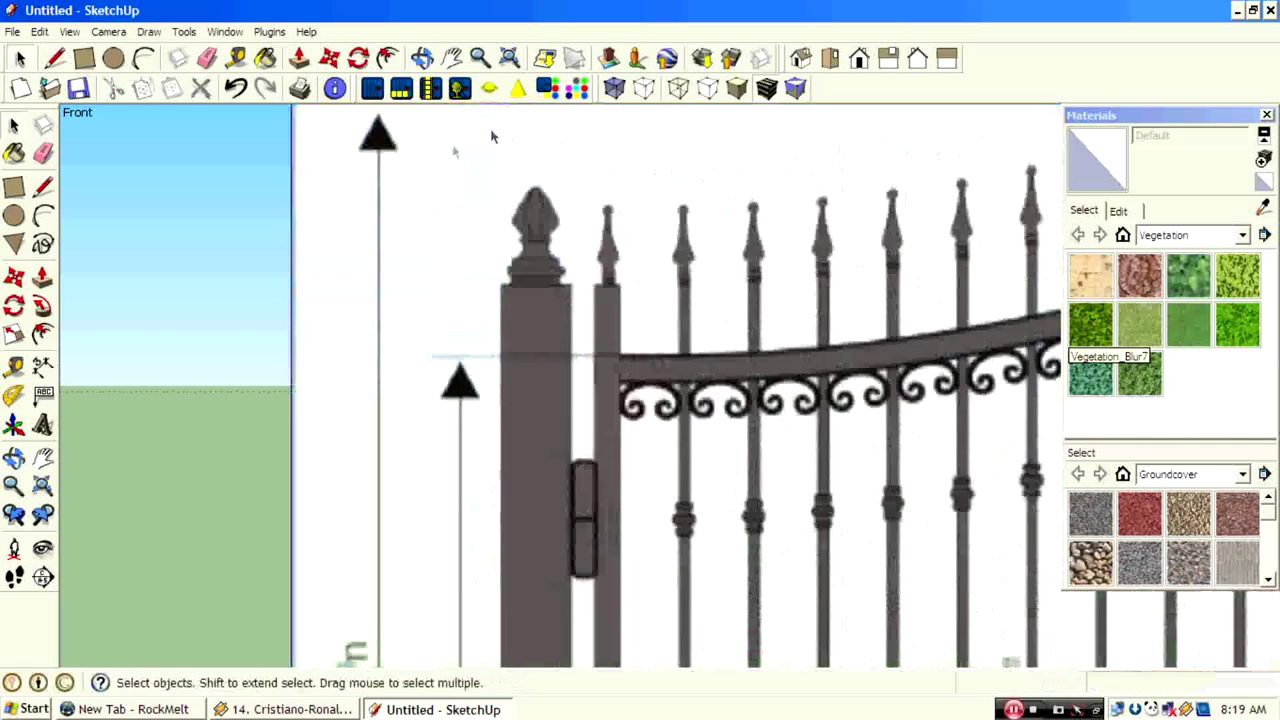
click(43, 187)
scroll(618, 310, up, 3)
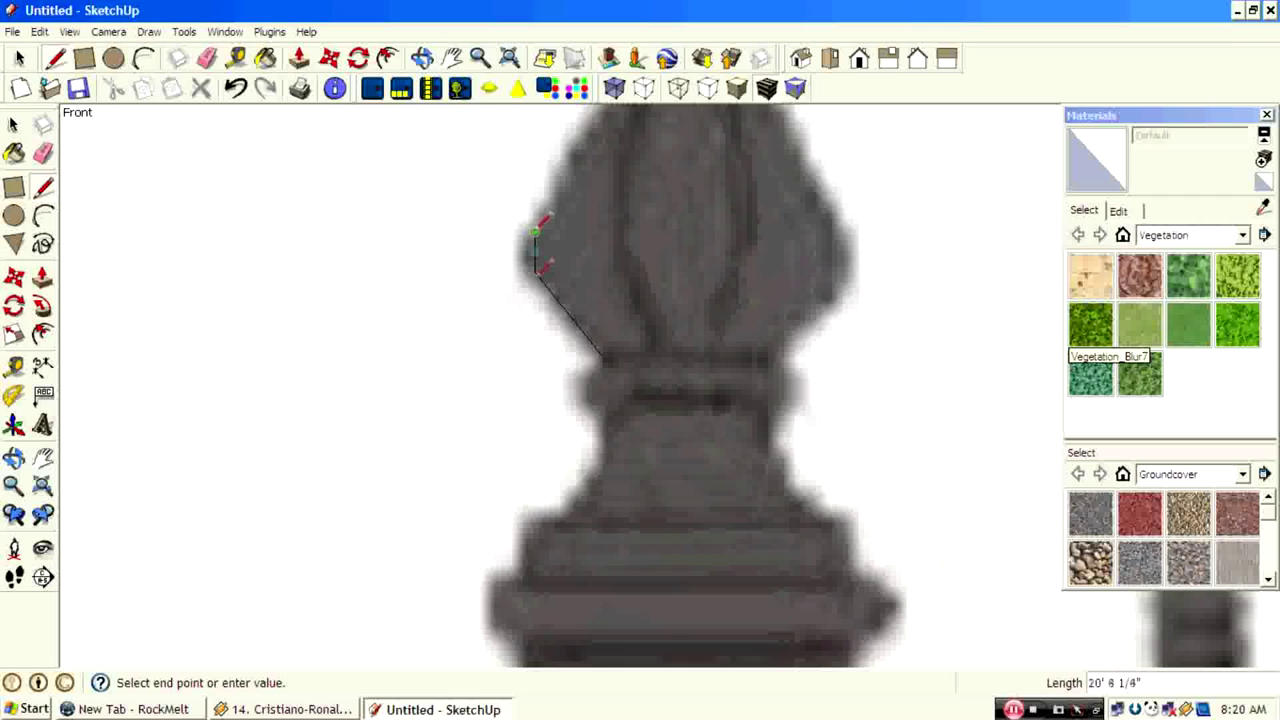
scroll(540, 230, down, 3)
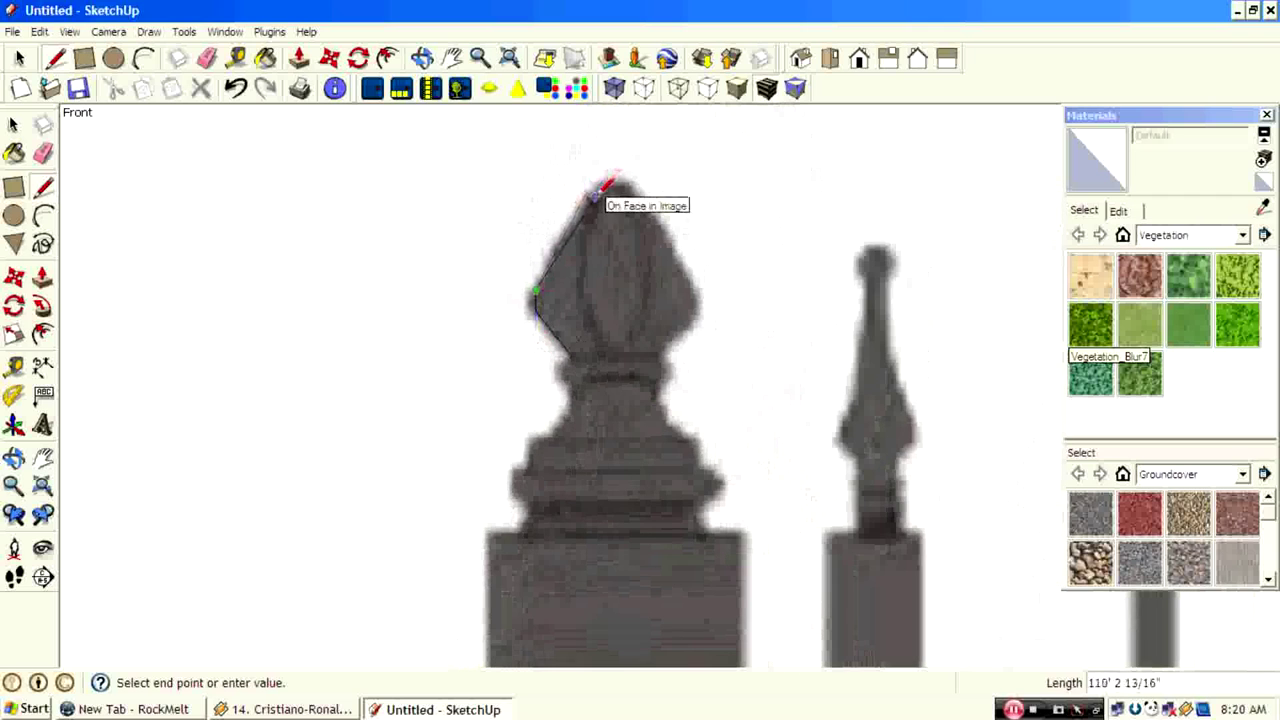
click(594, 196)
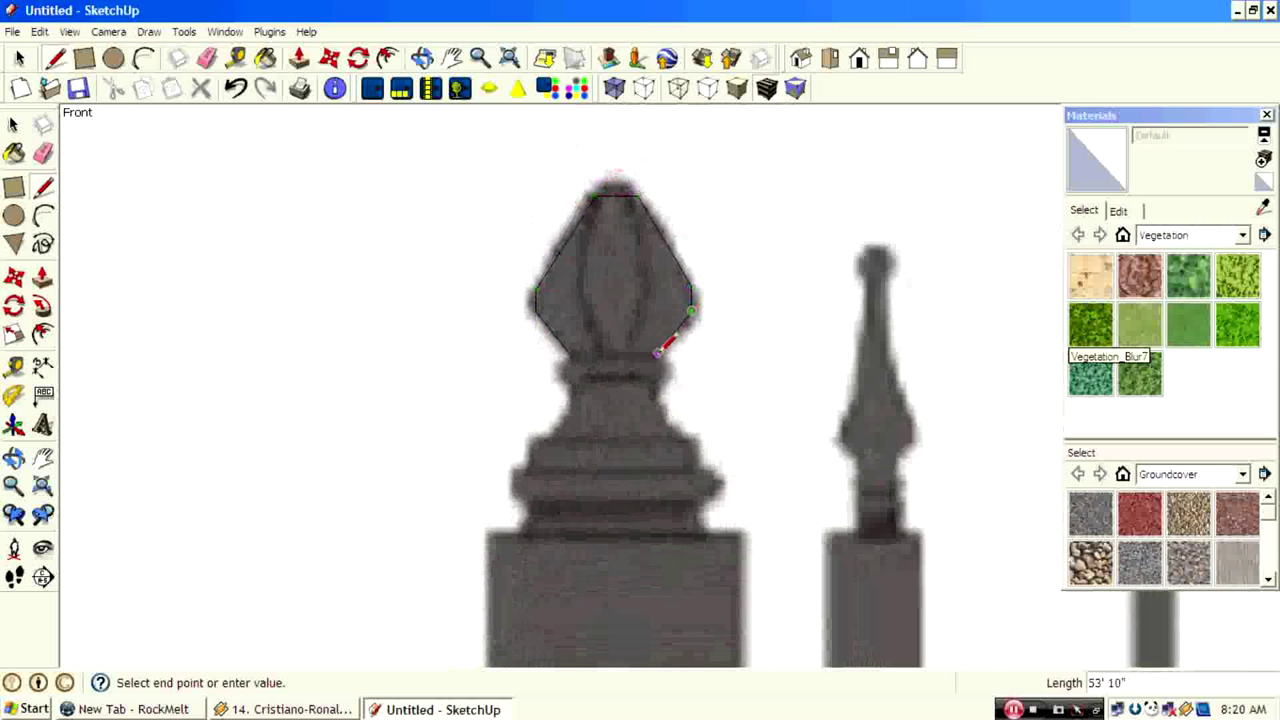
Continue the outline down the right side of the finial's collar and neck in small right-angled steps.
scroll(663, 360, up, 3)
scroll(663, 362, down, 3)
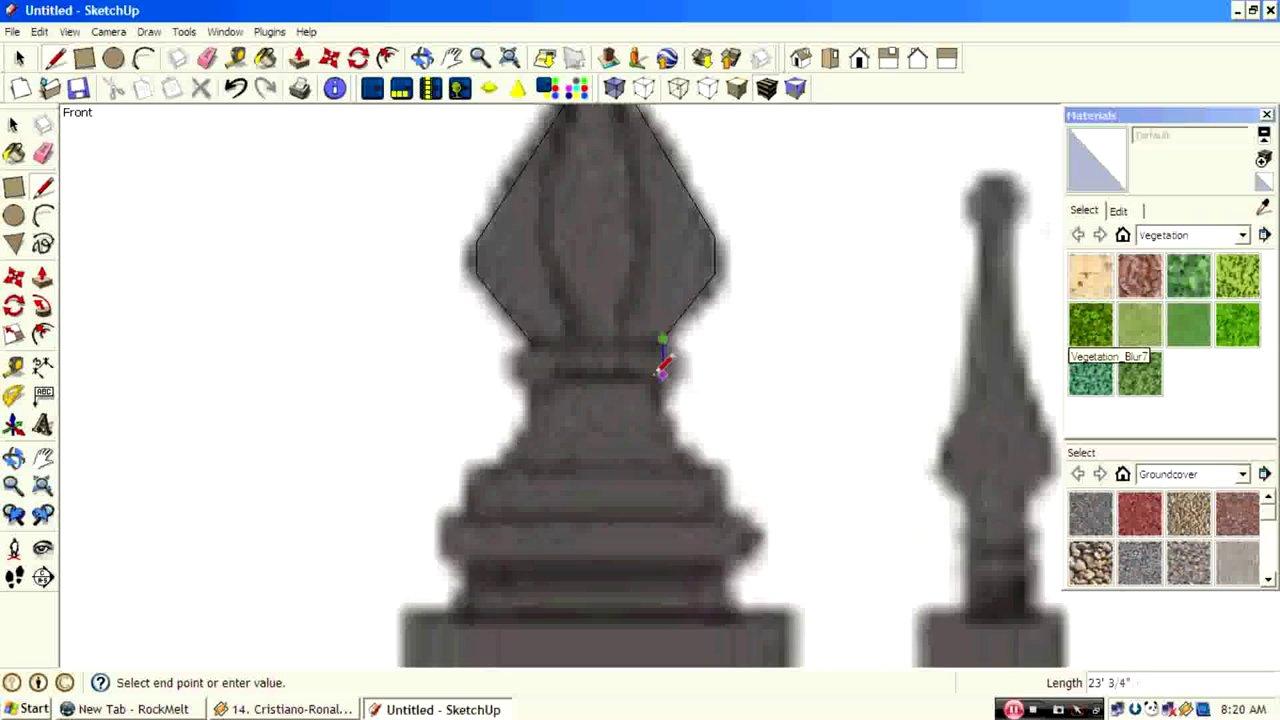
scroll(680, 330, up, 5)
scroll(741, 377, down, 4)
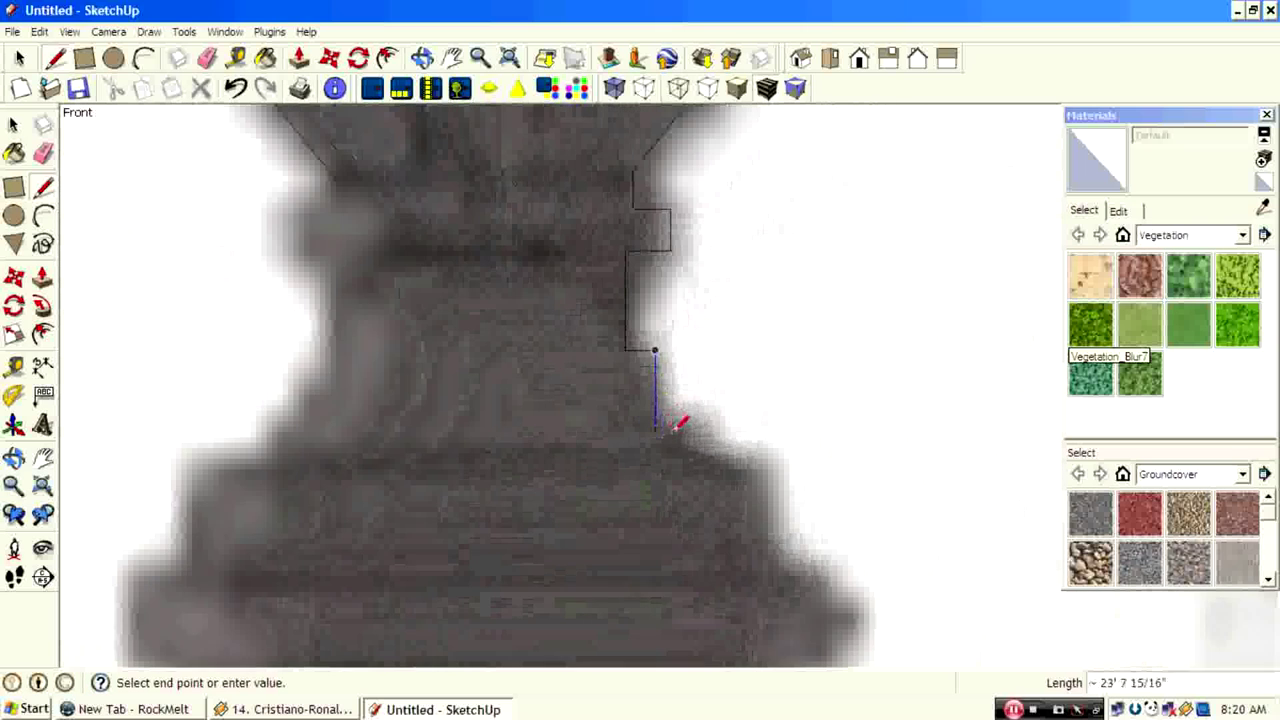
click(673, 430)
click(686, 432)
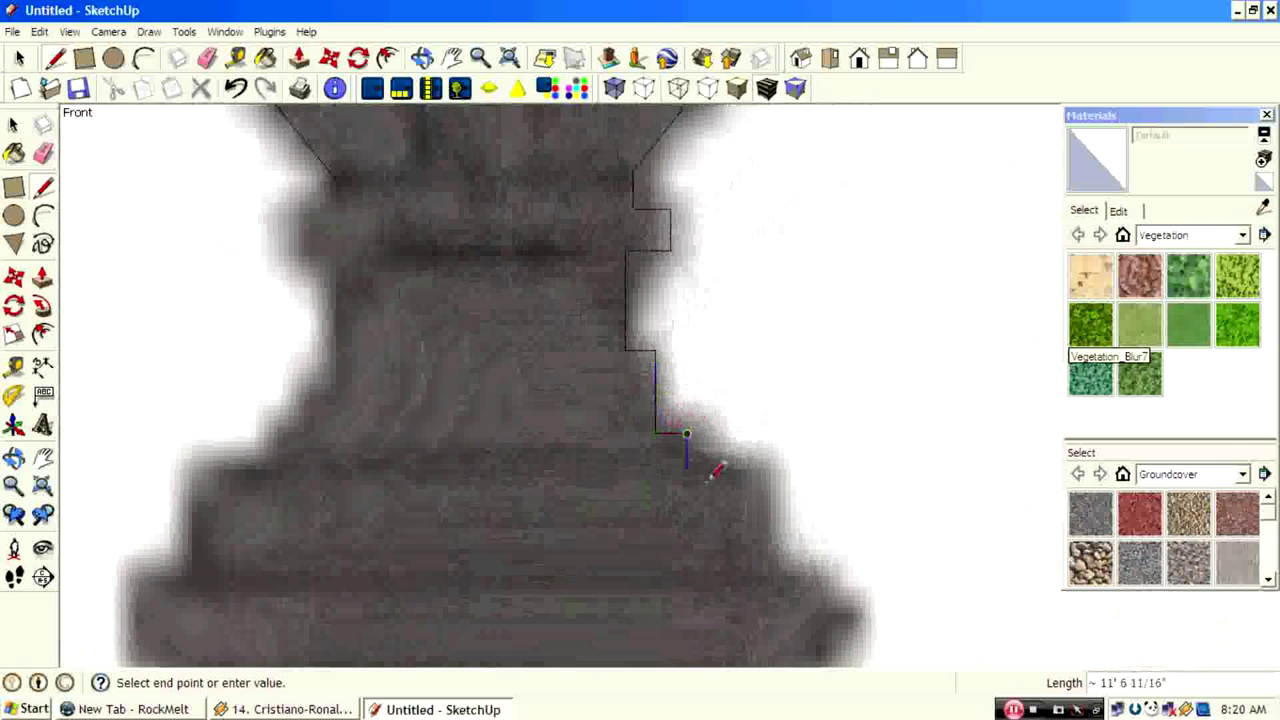
Trace the right side of the finial's base mouldings, including the small projecting lip, down to the post's top.
click(768, 466)
scroll(752, 552, down, 2)
scroll(800, 591, up, 3)
click(805, 582)
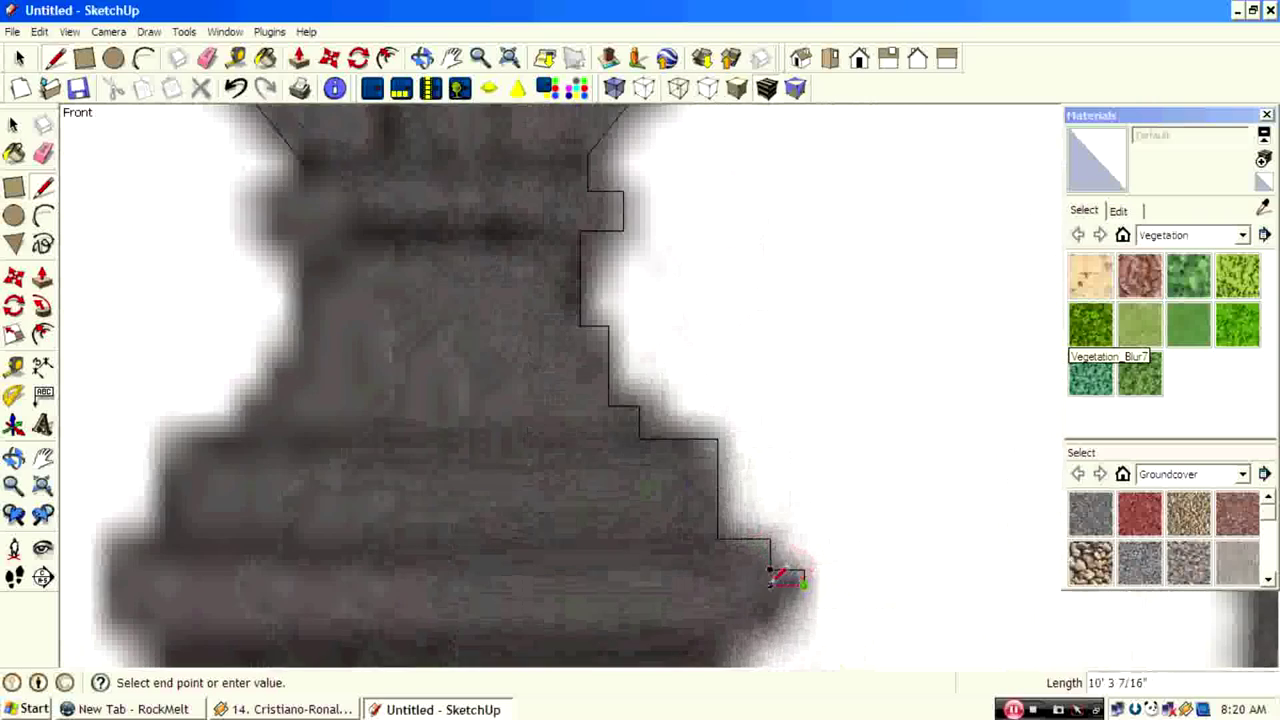
click(771, 578)
scroll(771, 574, down, 2)
scroll(742, 585, up, 2)
click(806, 509)
click(743, 509)
scroll(744, 467, down, 3)
scroll(745, 417, down, 2)
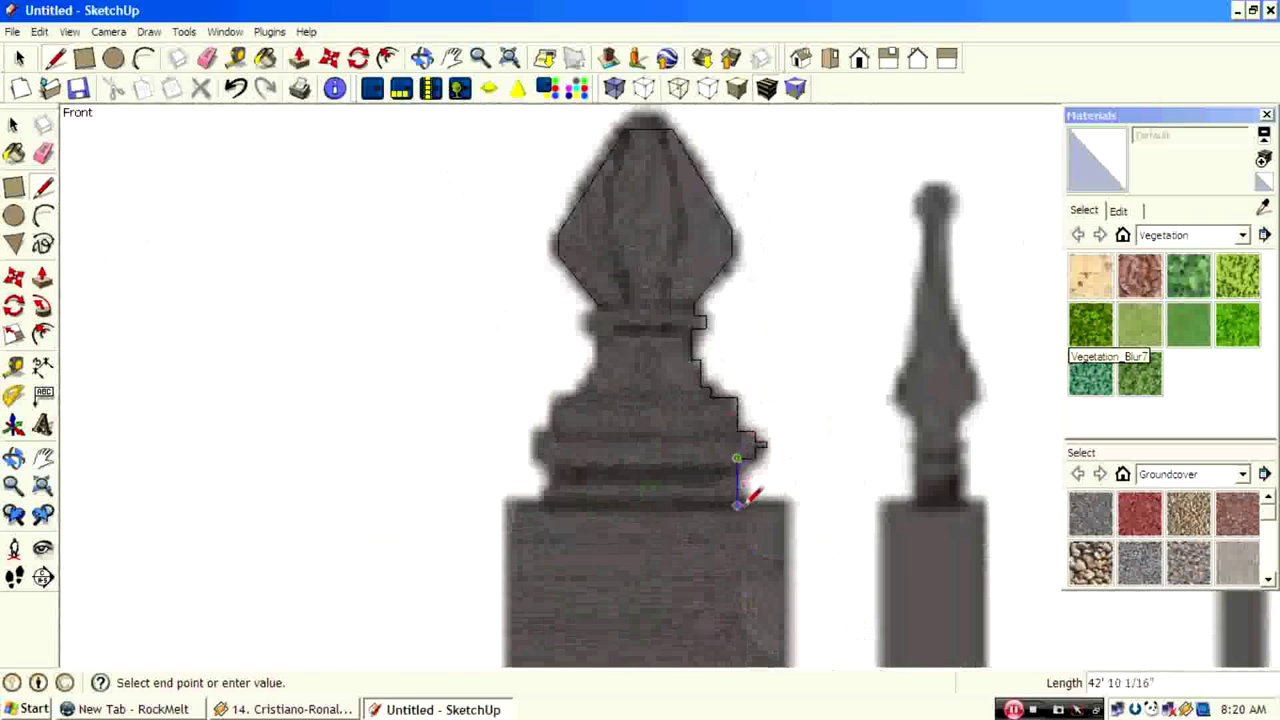
Outline the post's shaft down its right edge, across its foot and up its left edge to the finial base.
scroll(788, 500, down, 5)
scroll(749, 531, up, 5)
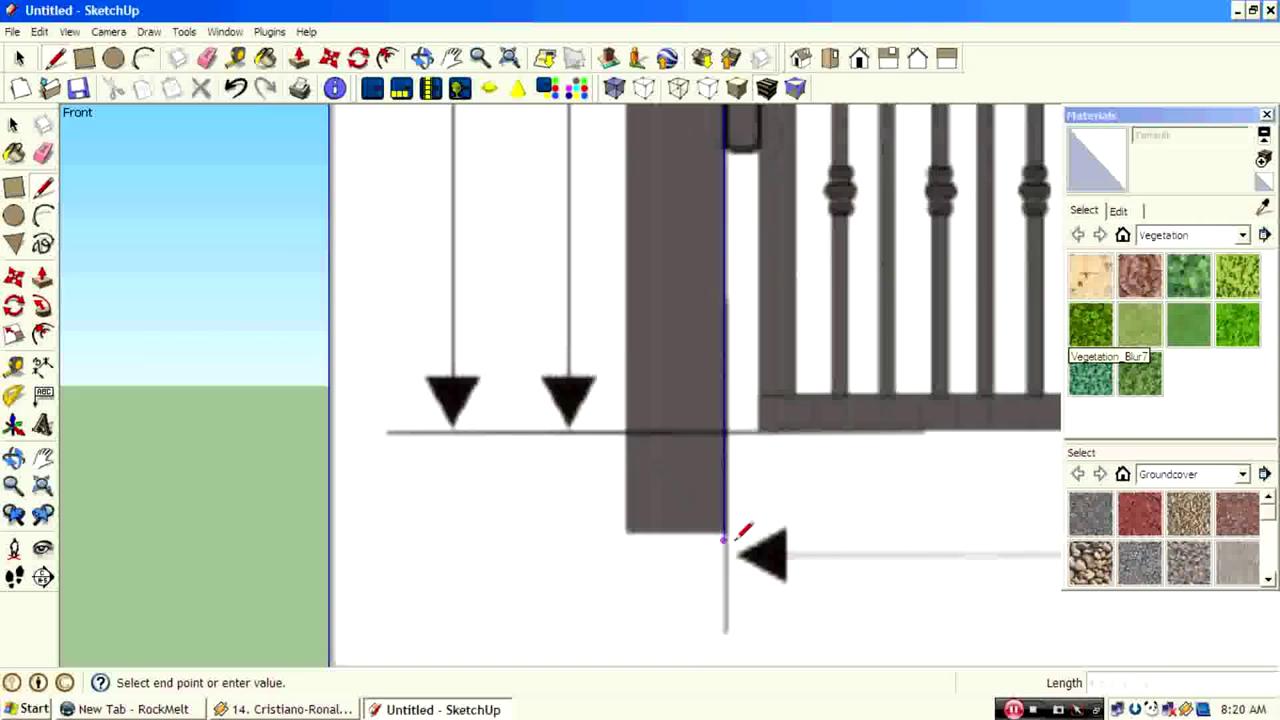
scroll(530, 495, down, 3)
scroll(606, 176, up, 8)
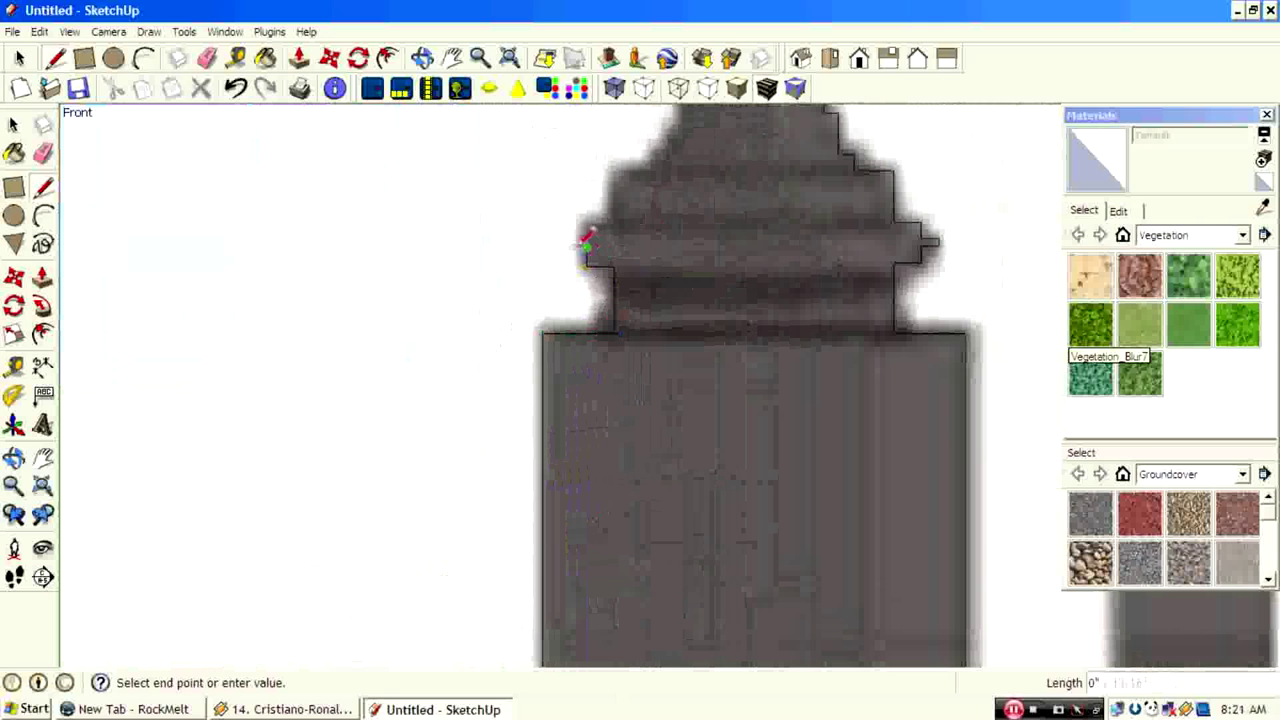
Trace the left side of the finial's base mouldings upward in right-angled steps, mirroring the right side's shape.
scroll(568, 246, up, 2)
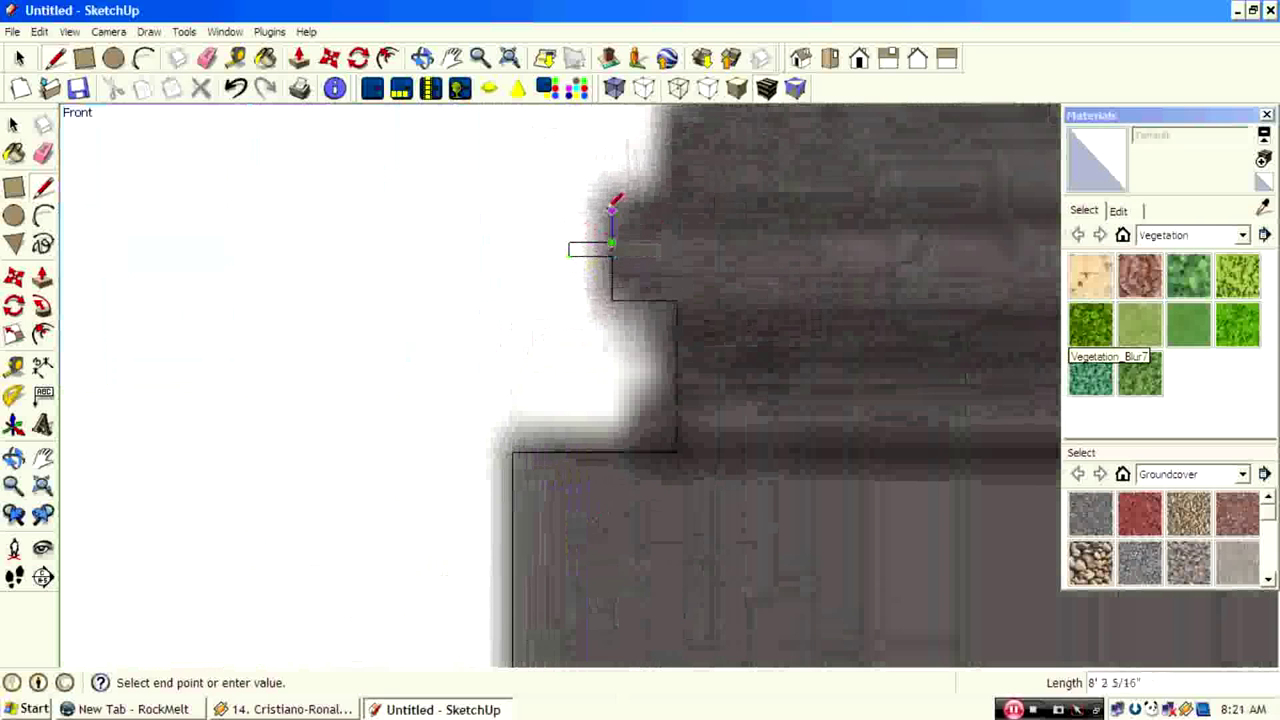
click(612, 210)
scroll(420, 470, down, 4)
click(526, 364)
click(526, 312)
click(563, 312)
Trace the left side of the finial's neck and collar, closing the post profile at the bulb's lower corner.
scroll(566, 290, up, 3)
click(557, 296)
click(579, 295)
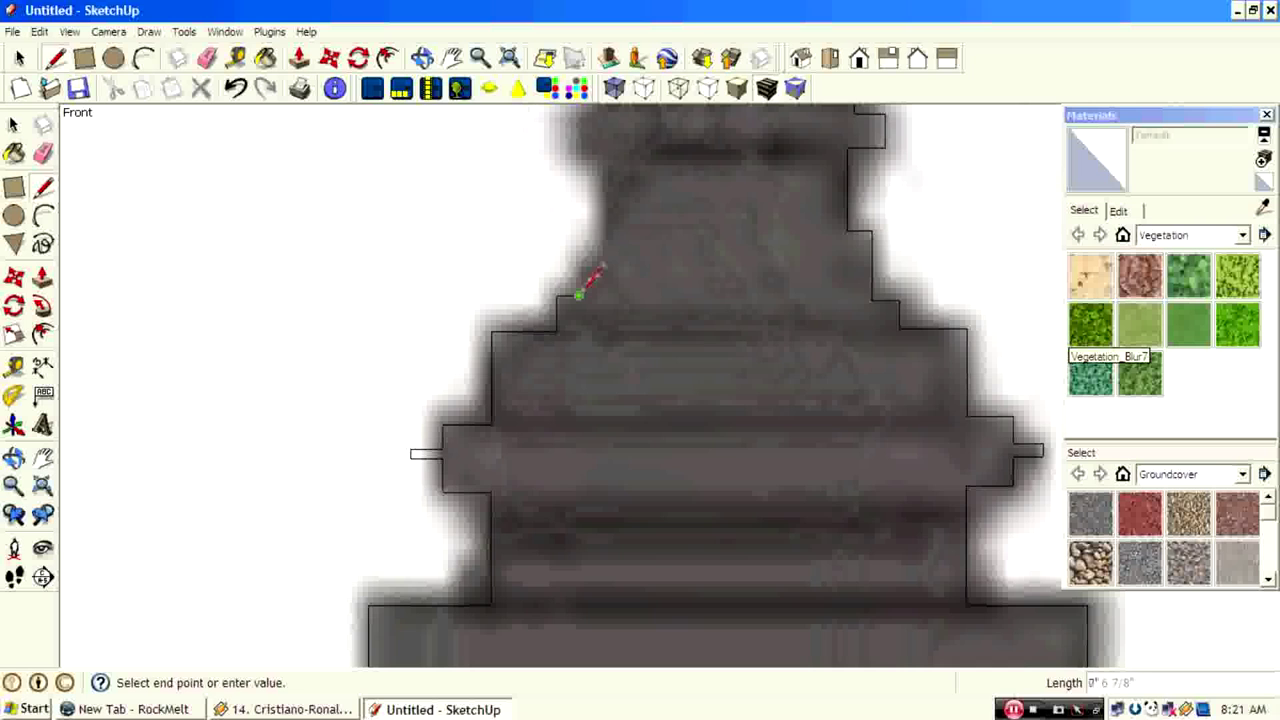
scroll(612, 252, up, 2)
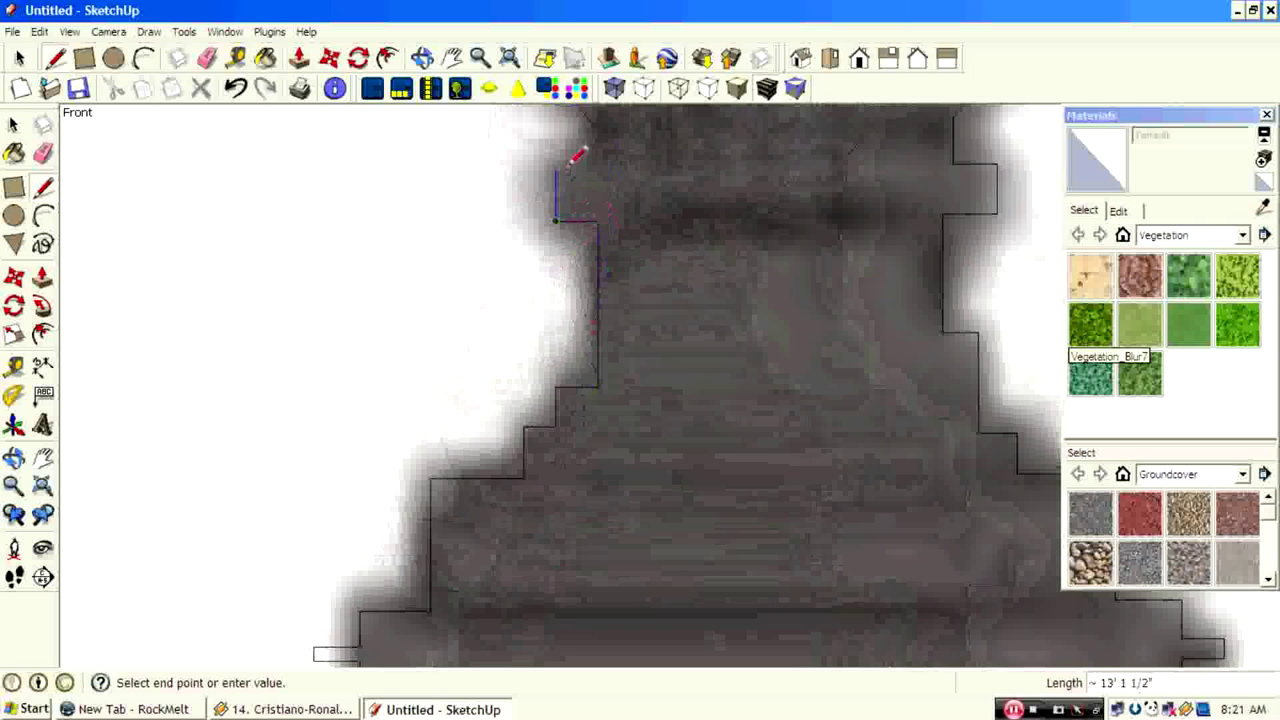
scroll(600, 125, up, 3)
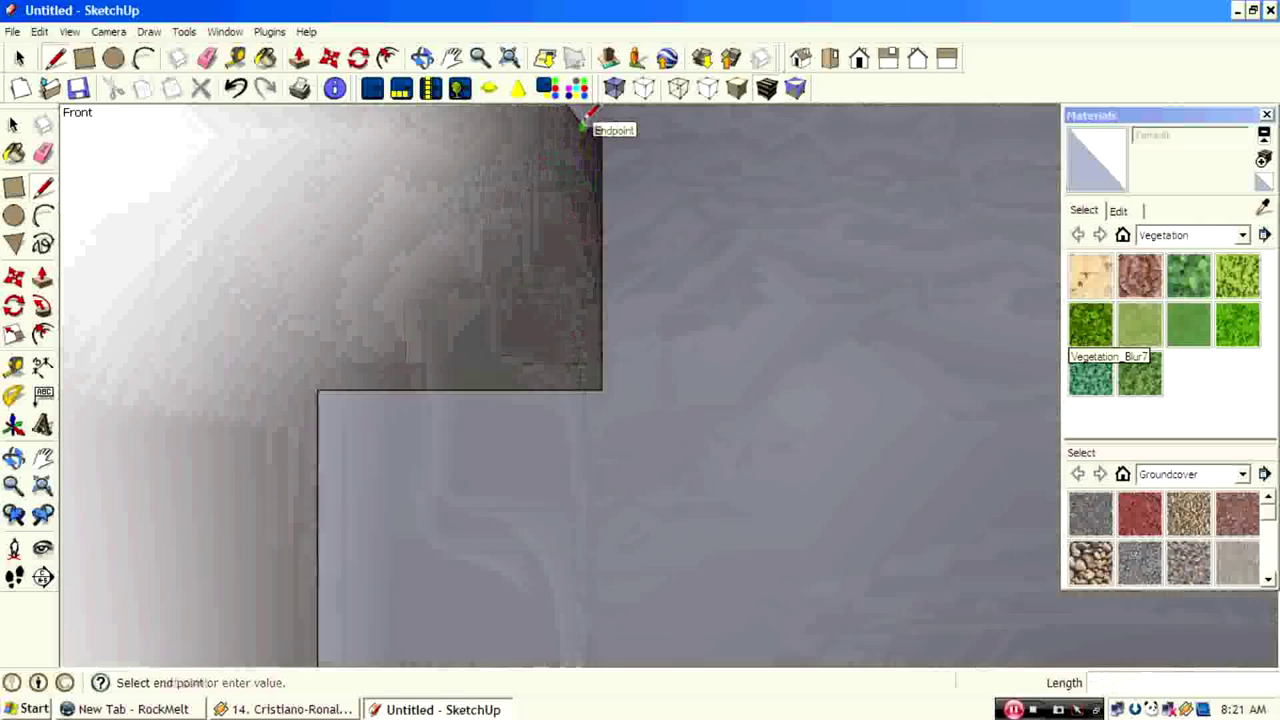
click(583, 126)
In the top view, draw a horizontal circle centred on the tip of the left post's profile.
scroll(330, 340, down, 15)
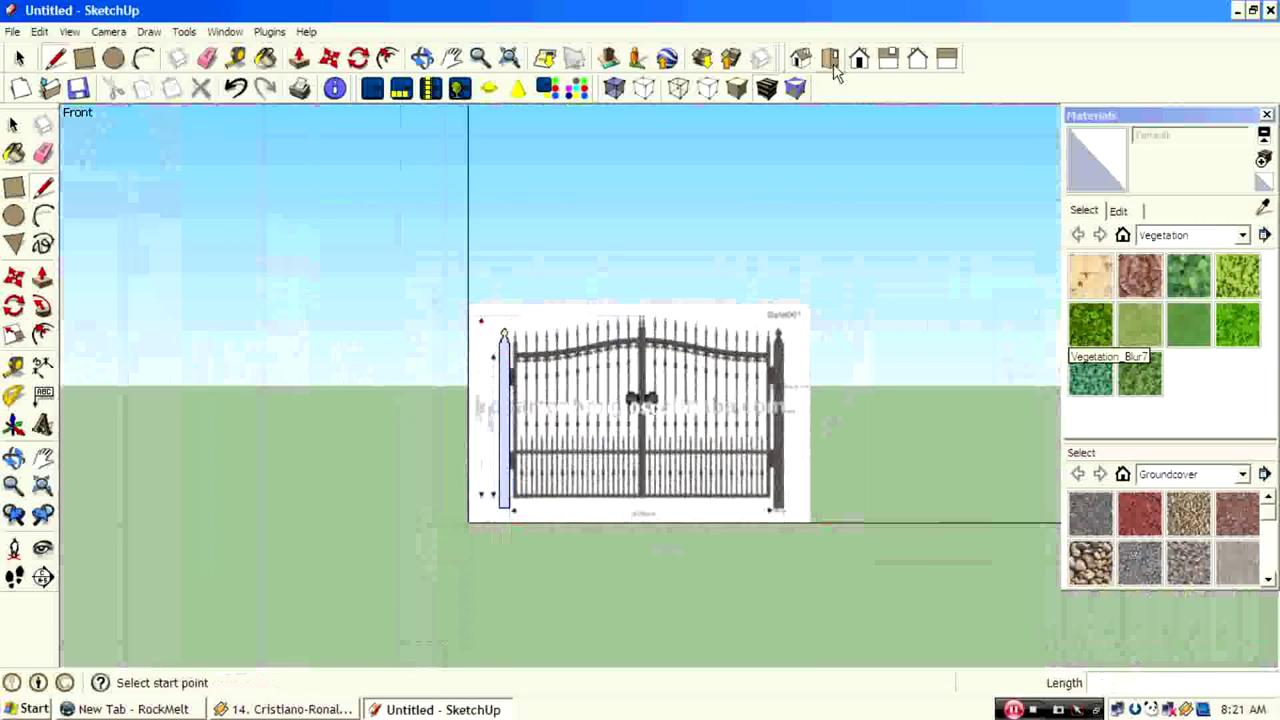
click(830, 60)
scroll(462, 610, up, 5)
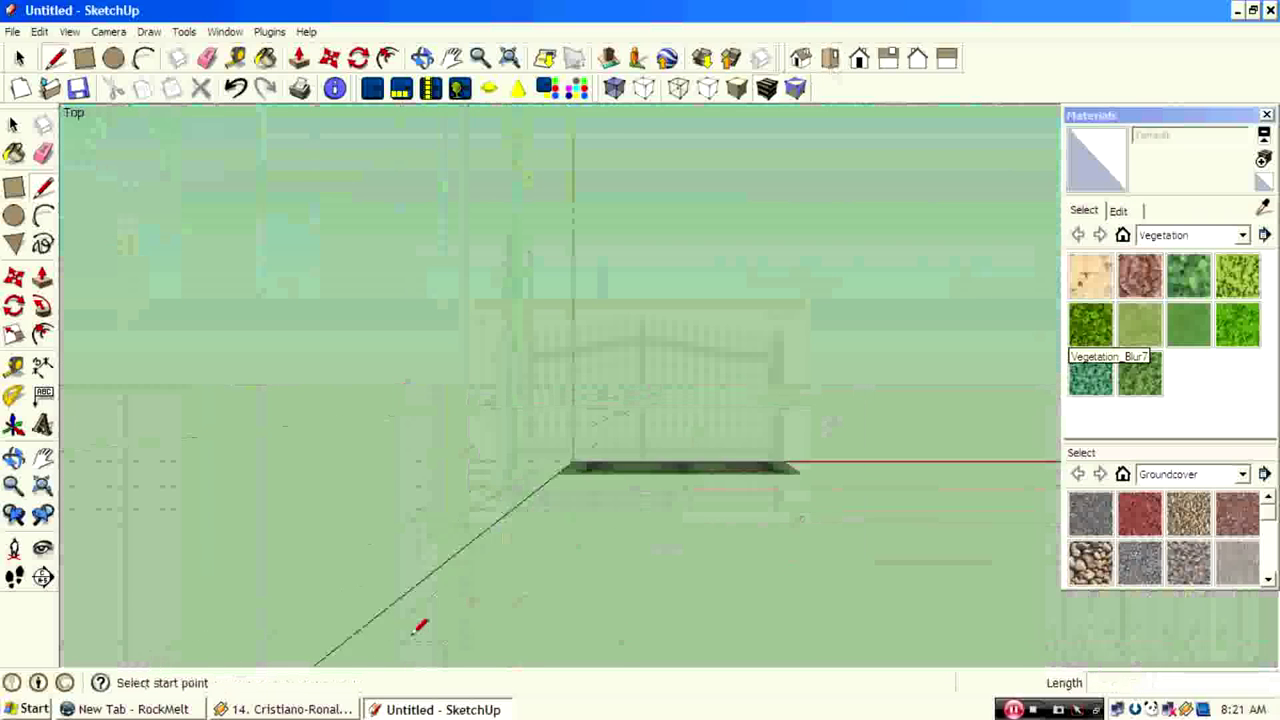
click(14, 215)
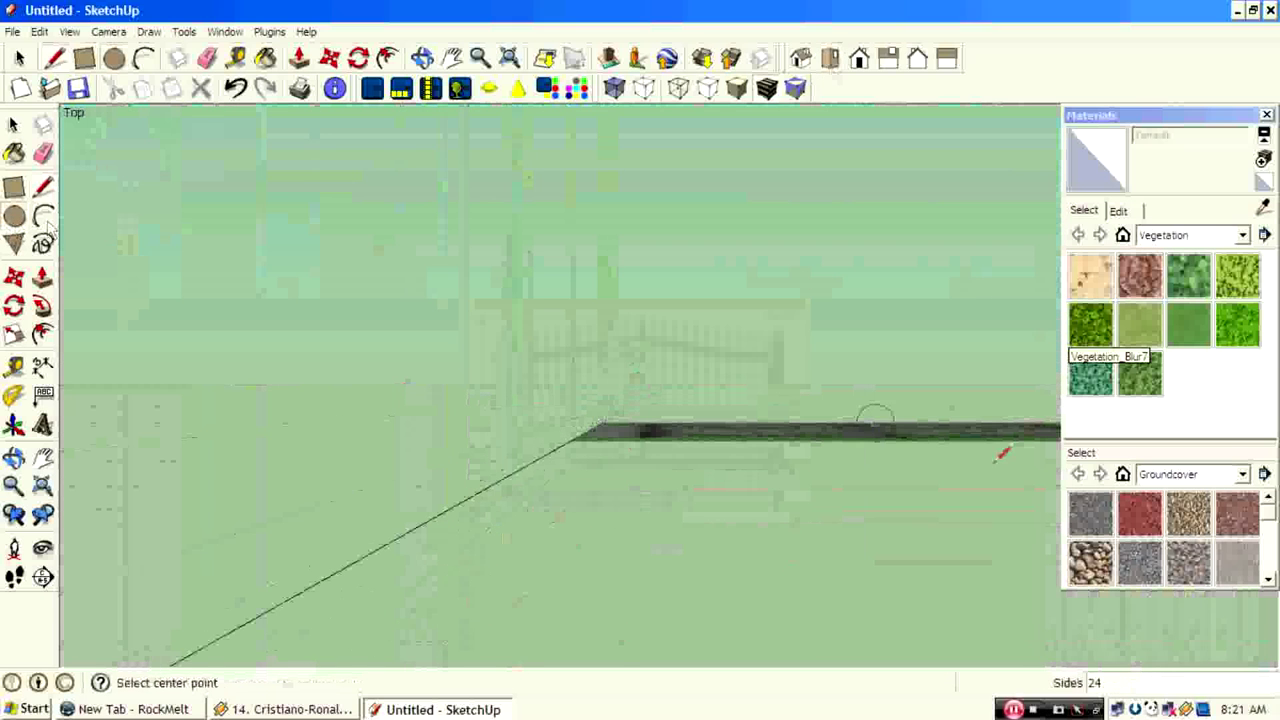
click(657, 437)
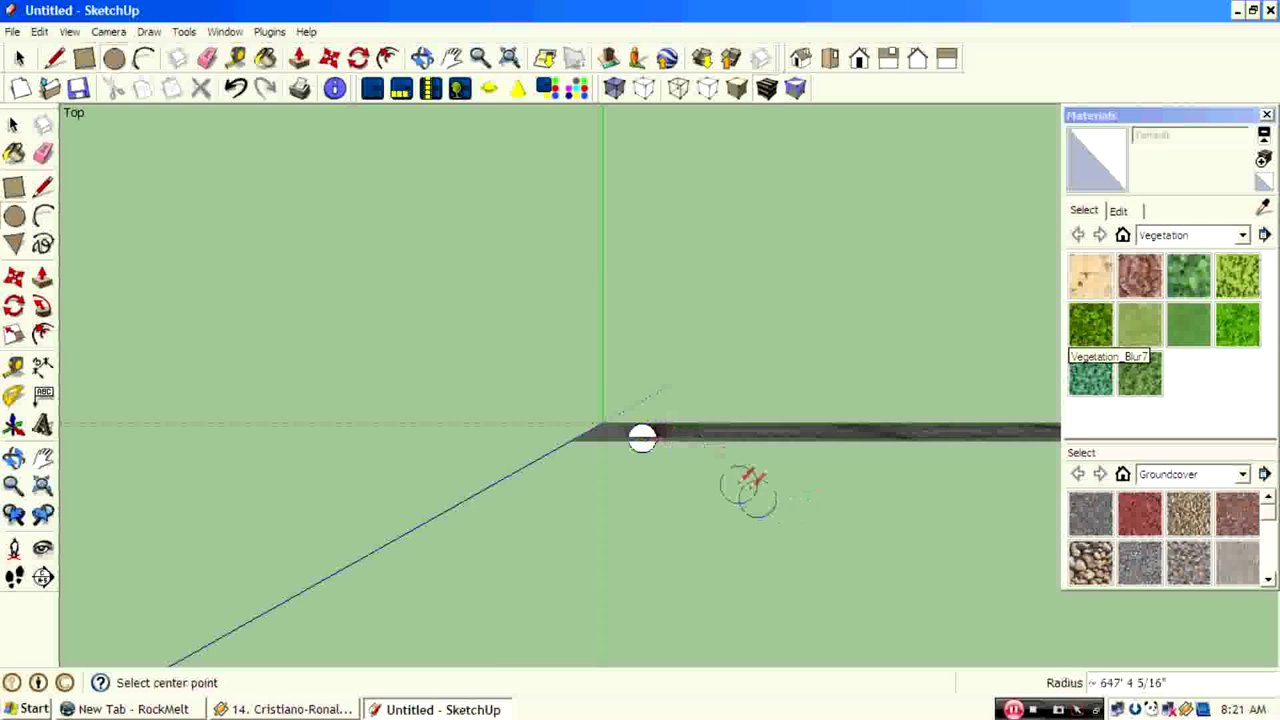
In the front view, move the circle about 1512' straight down from the finial tip onto the post's shaft.
middle_drag(698, 598, 769, 461)
click(14, 124)
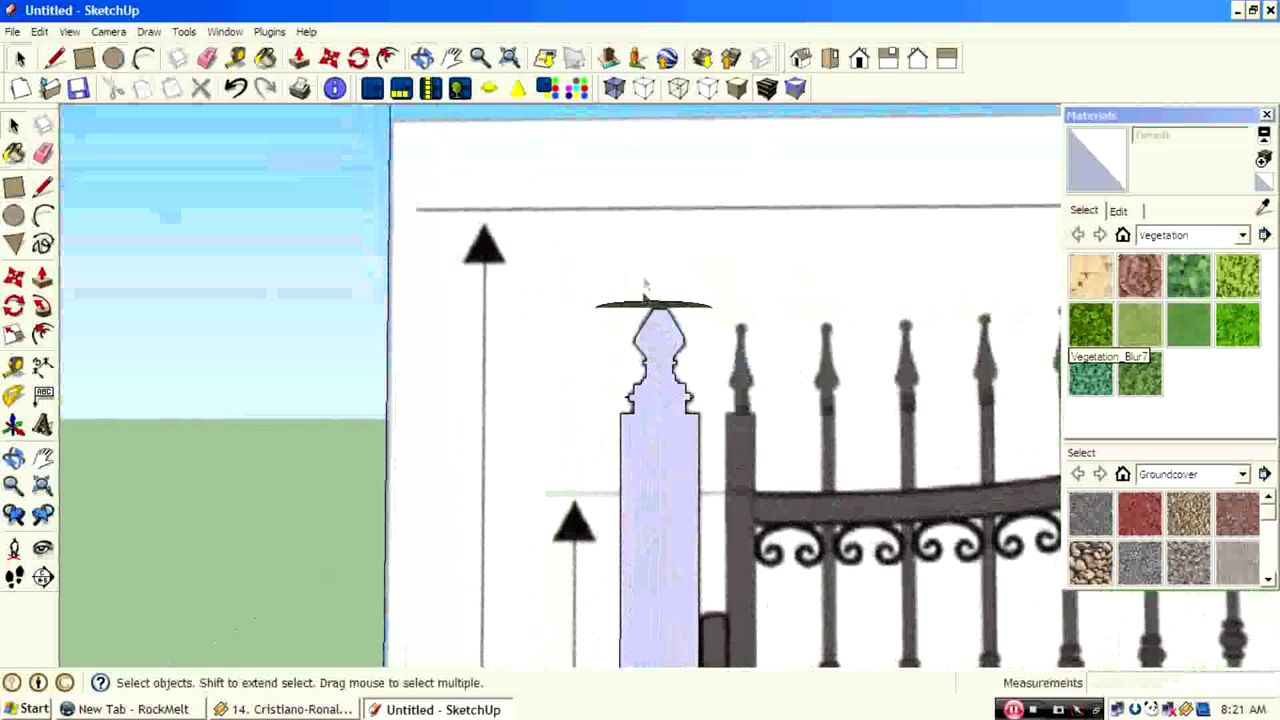
click(652, 305)
click(859, 59)
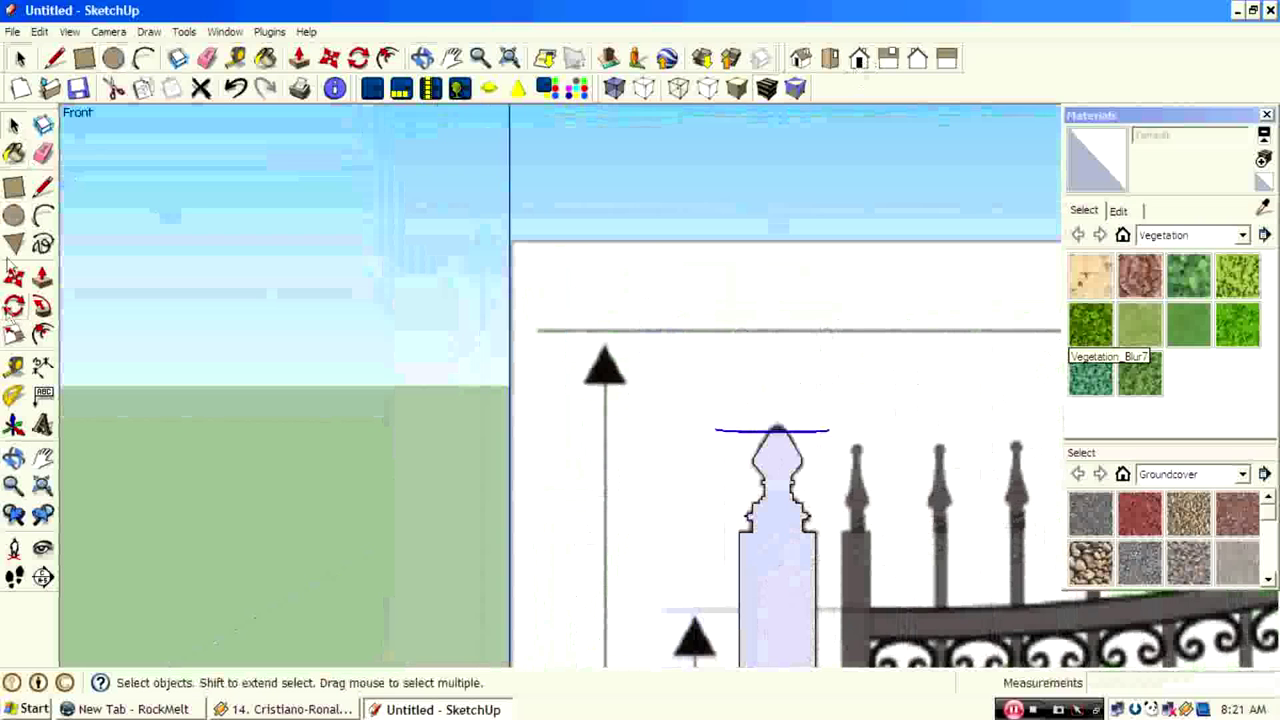
key(m)
scroll(452, 288, down, 1)
scroll(600, 256, down, 4)
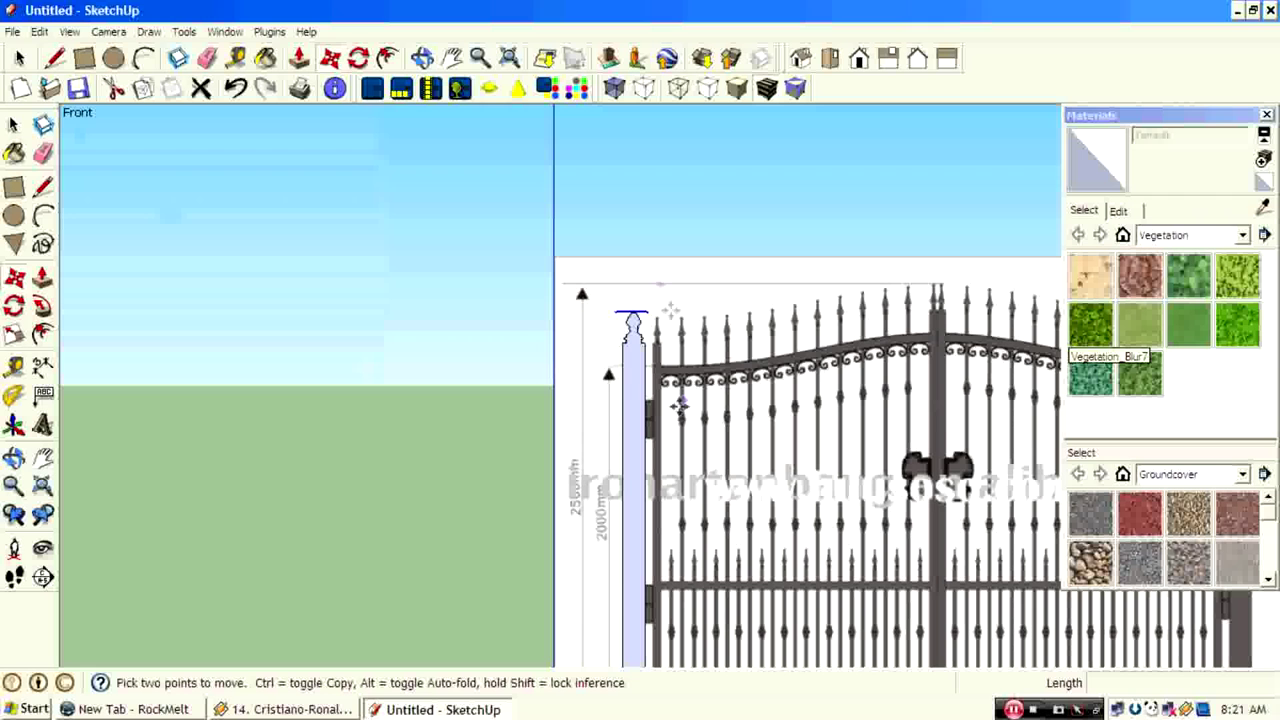
click(608, 370)
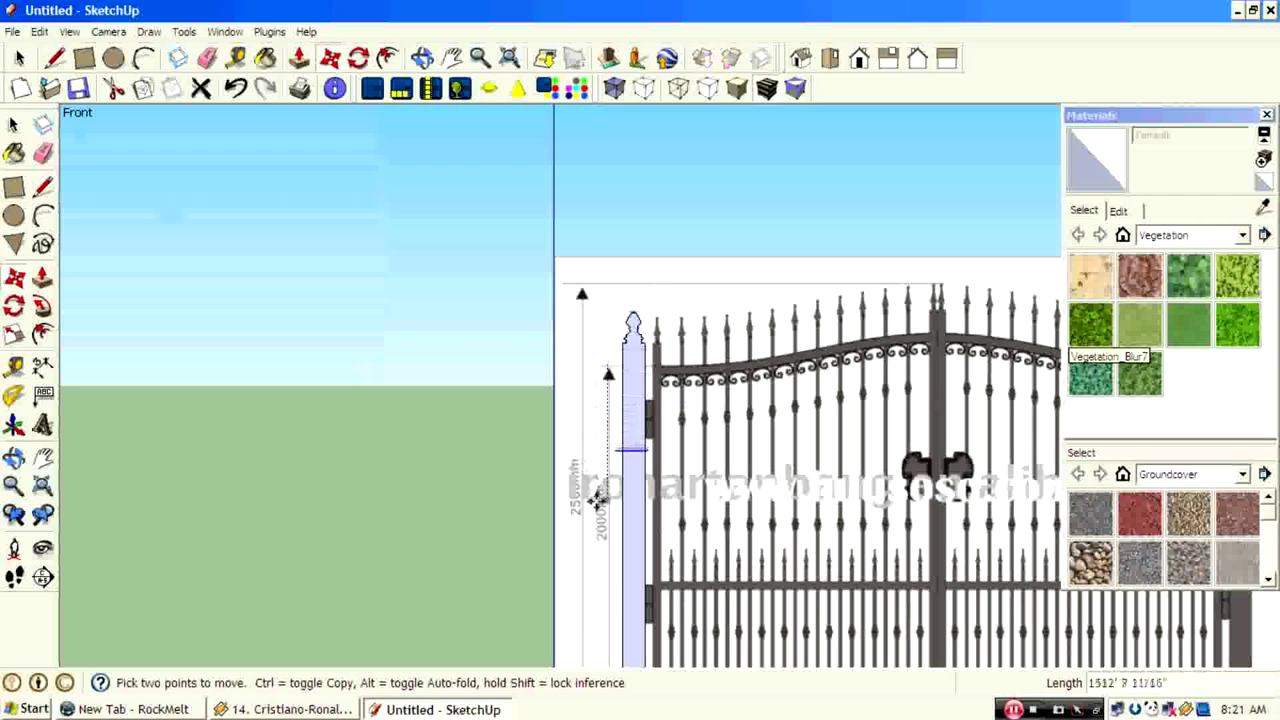
Scale the circle down until it is narrower than the post's shaft.
scroll(621, 491, up, 10)
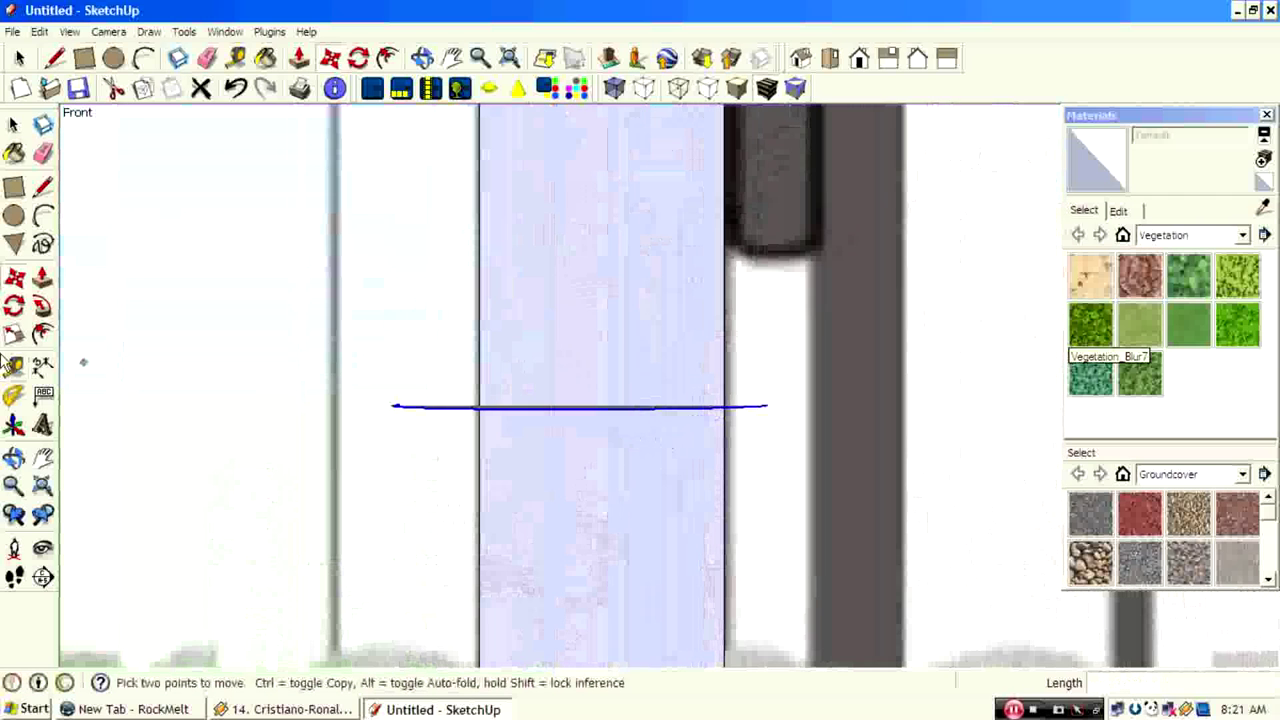
click(14, 335)
drag(329, 407, 469, 410)
Move the circle about 11' 9 13/16" sideways to centre it between the post's two edges.
click(14, 278)
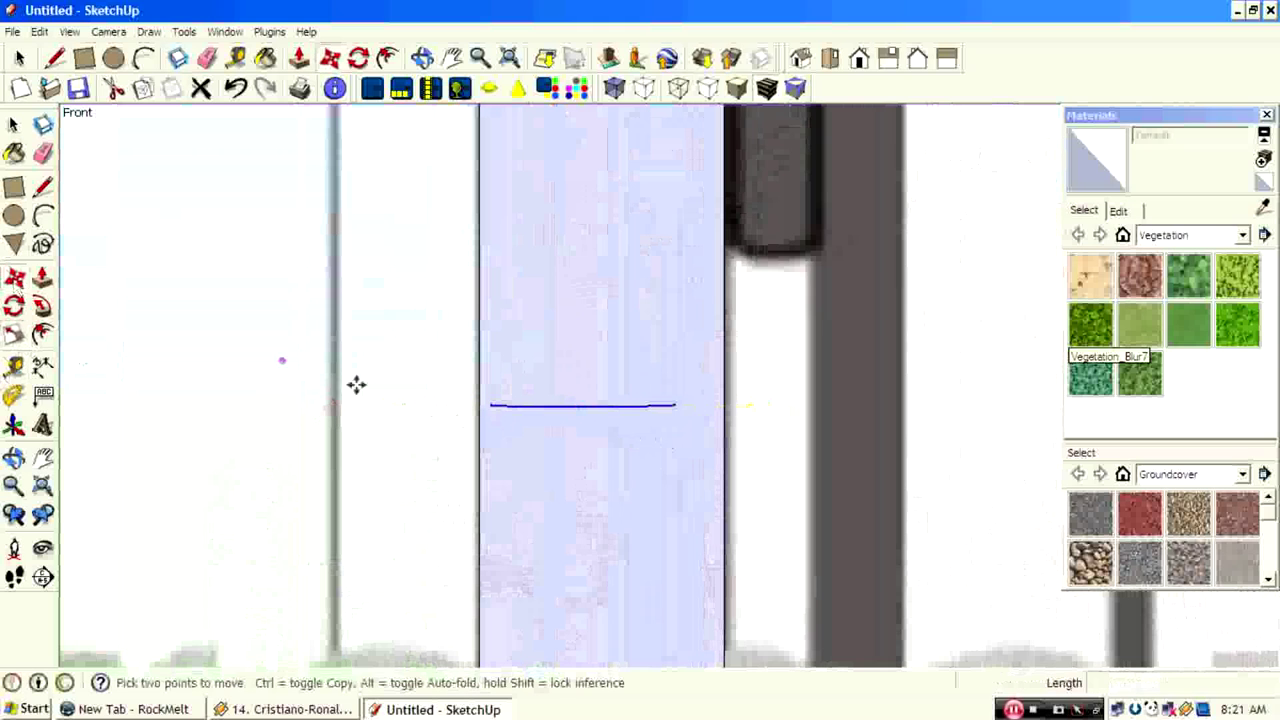
click(573, 406)
click(587, 406)
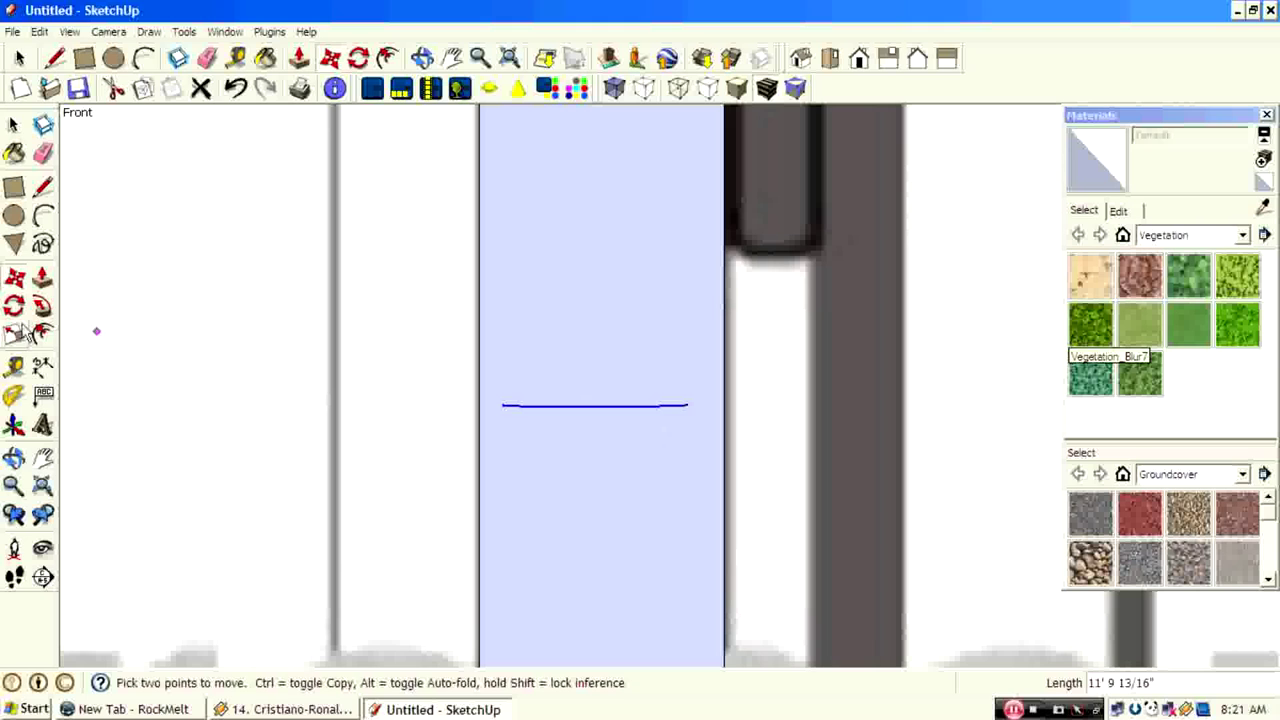
Revolve the left post's profile around the circle with Follow Me to form the solid round post.
click(43, 312)
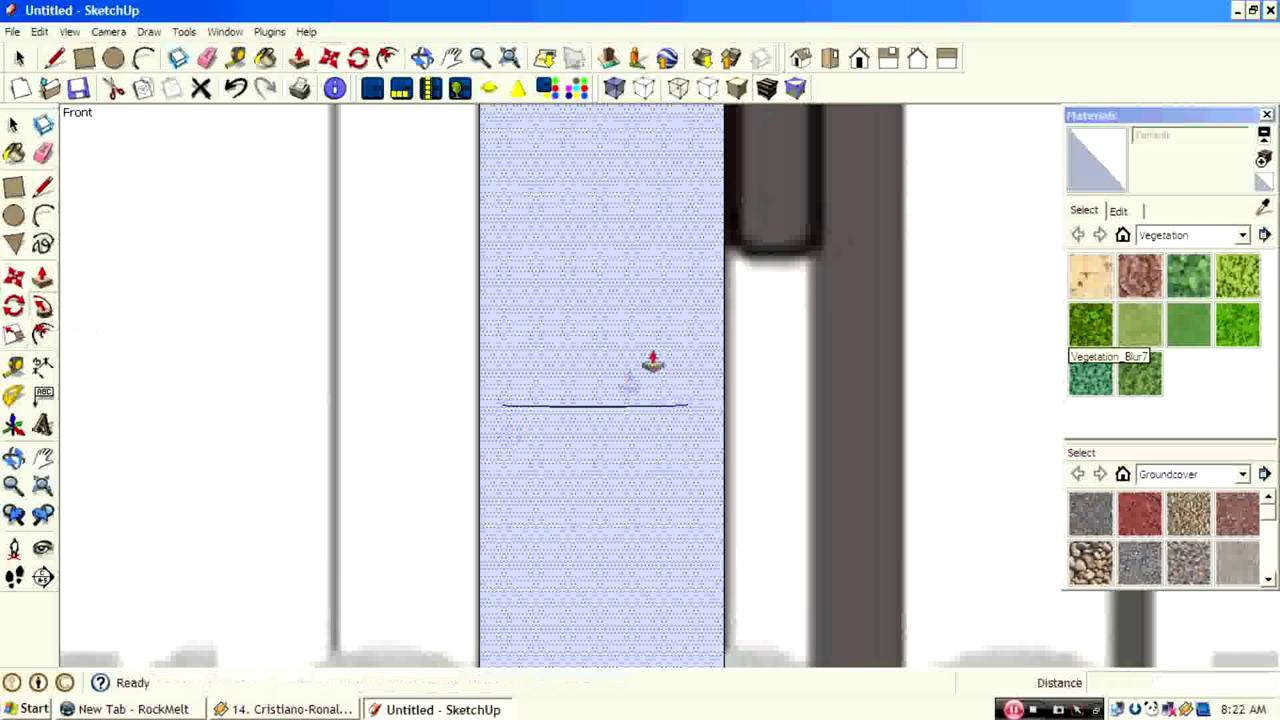
double_click(642, 354)
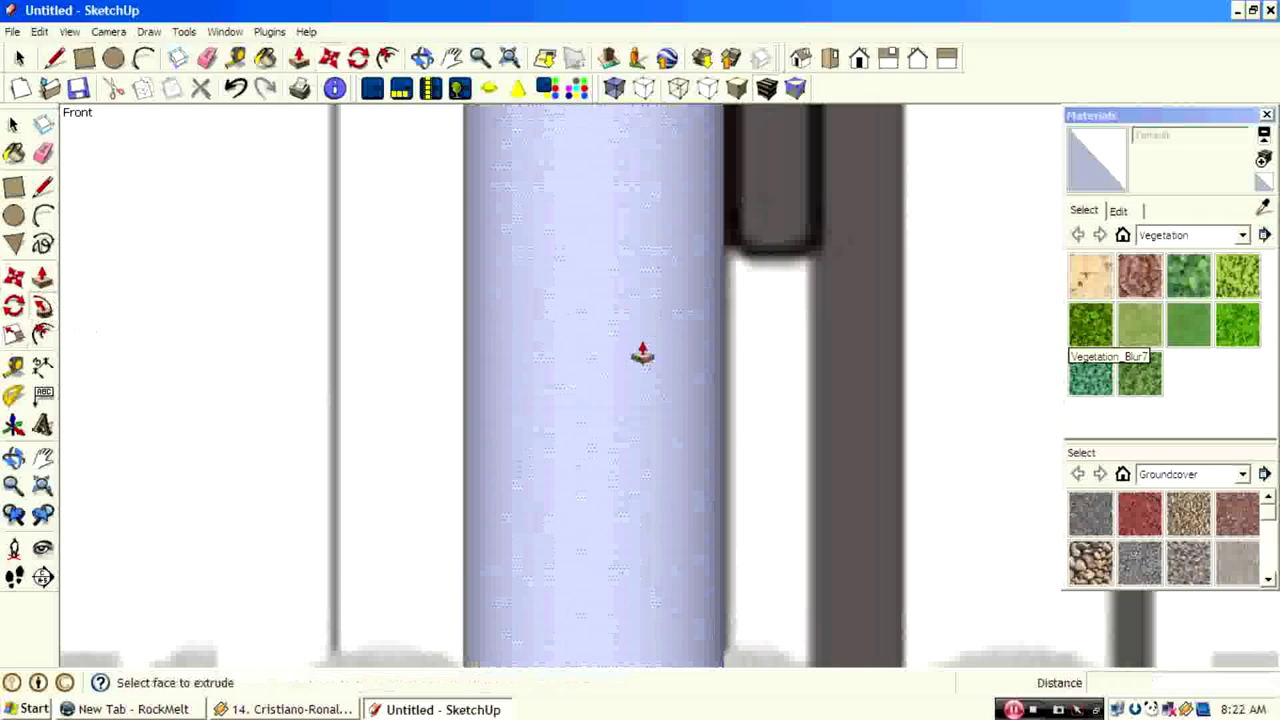
scroll(520, 314, down, 10)
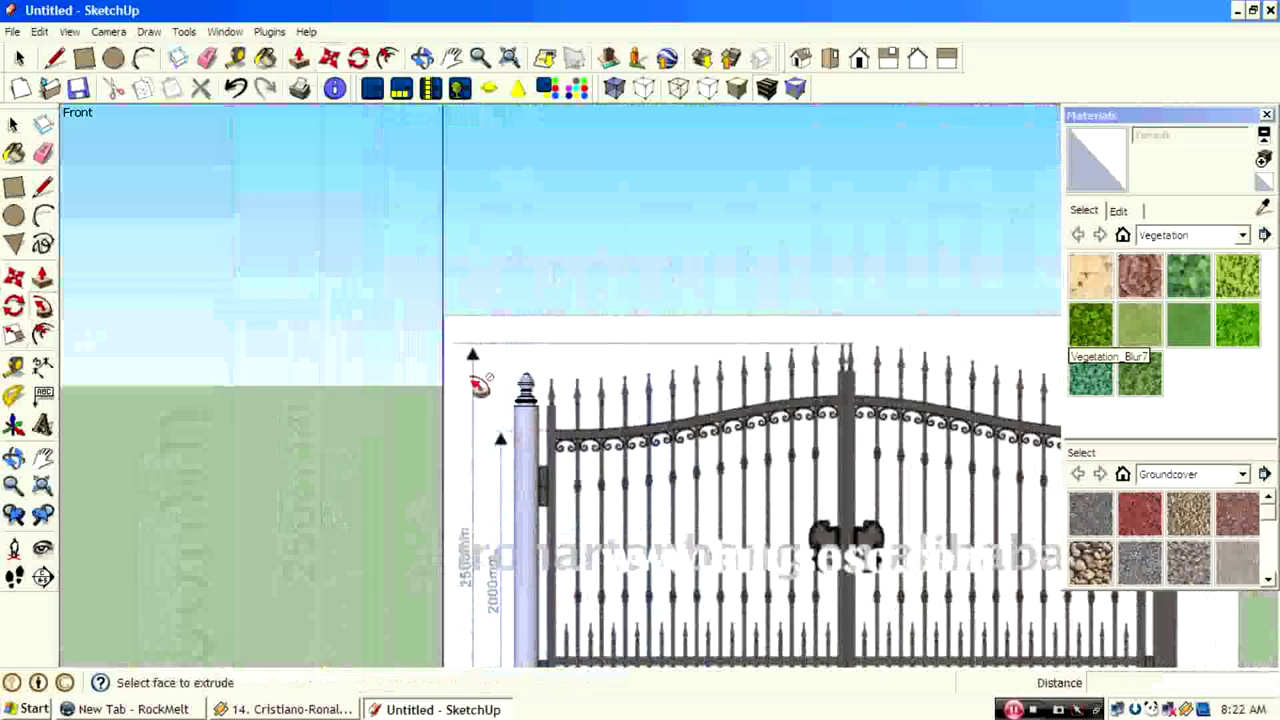
scroll(486, 271, up, 5)
scroll(440, 265, down, 4)
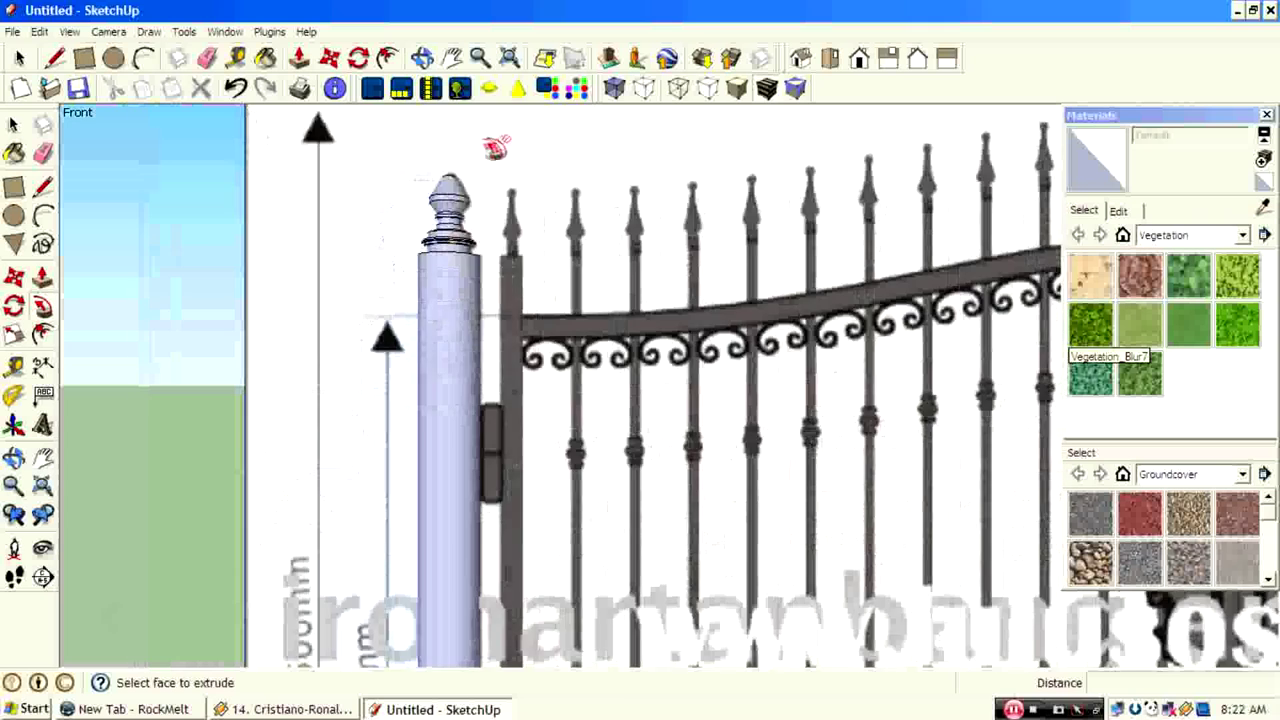
scroll(495, 147, down, 5)
key(space)
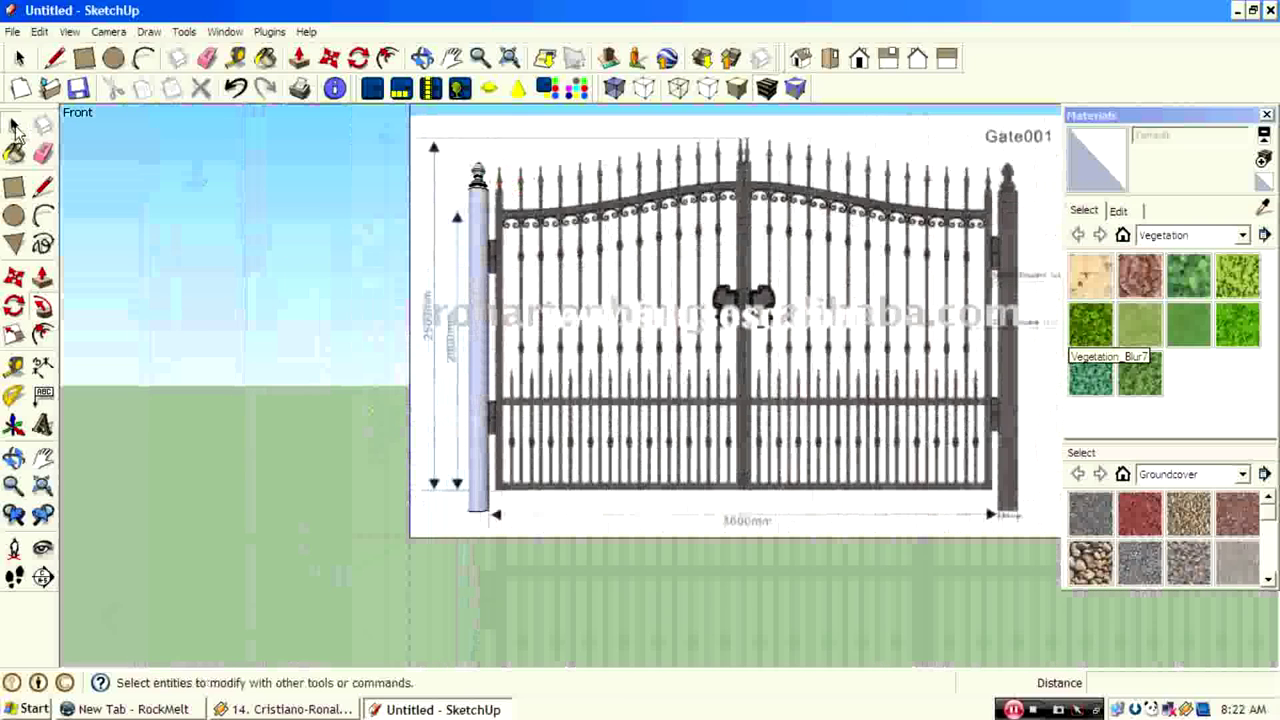
Select the whole left post and make it a component named "1st part".
click(482, 212)
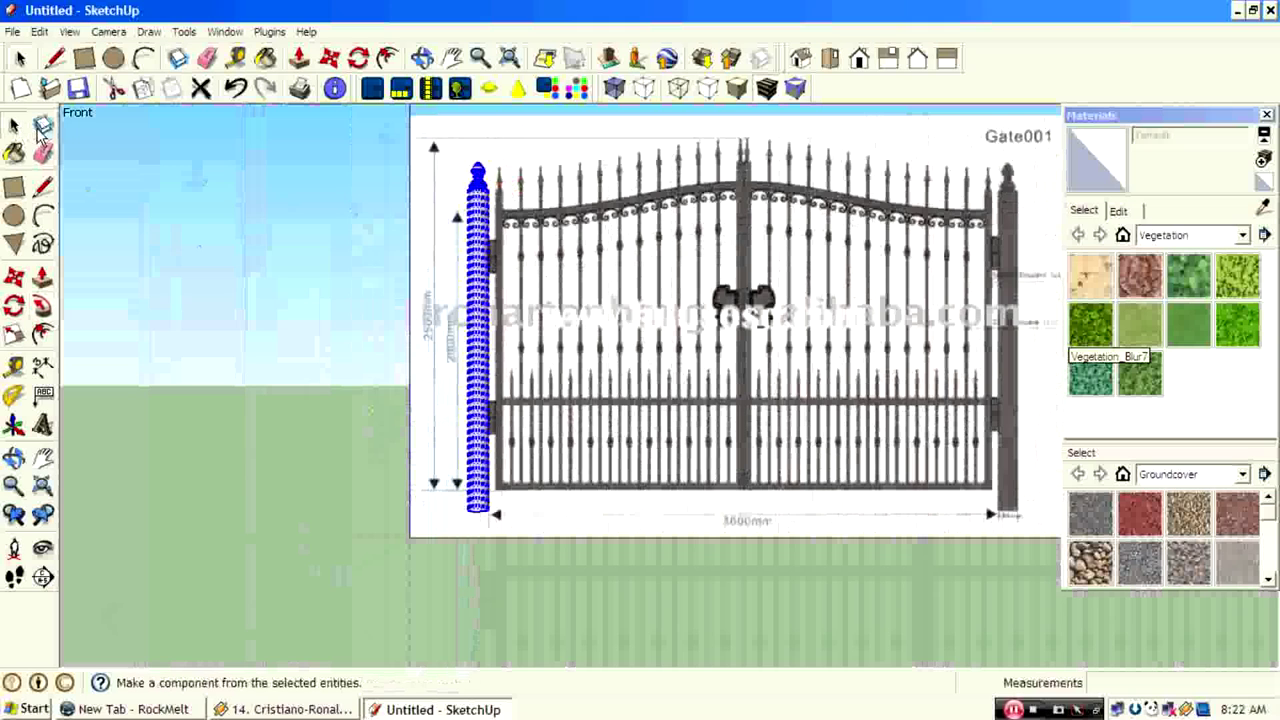
right_click(478, 257)
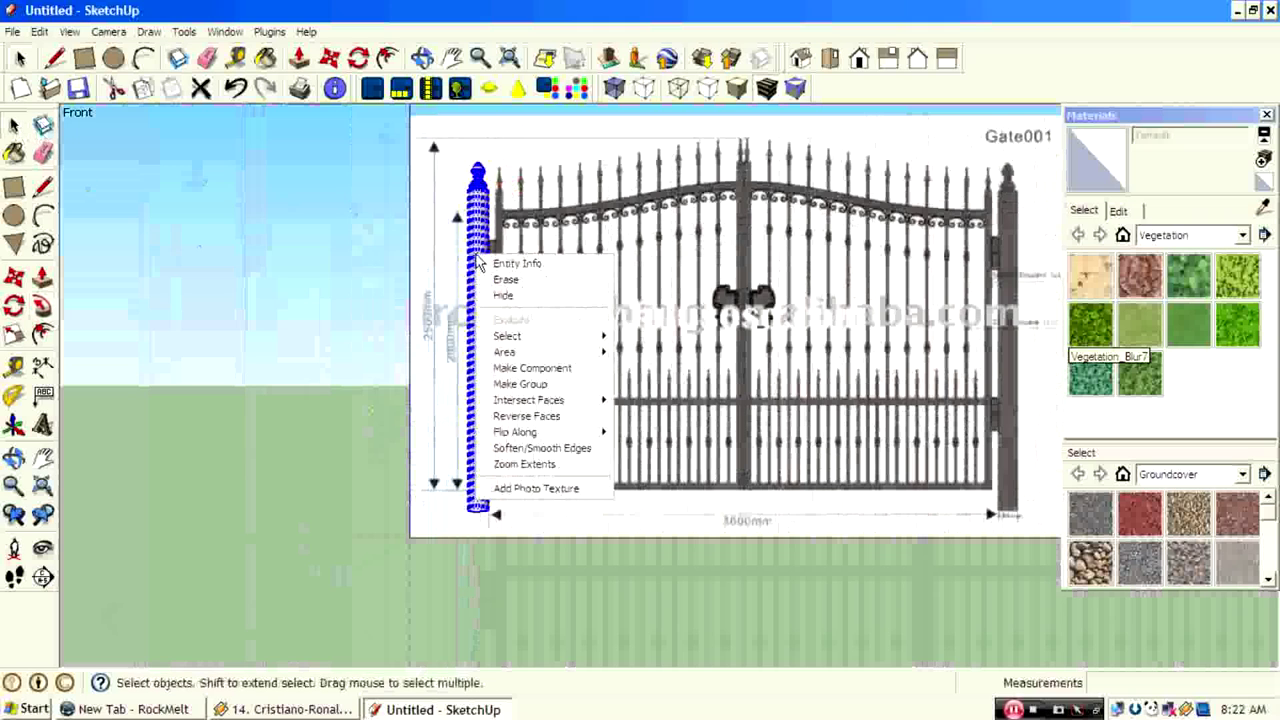
click(562, 376)
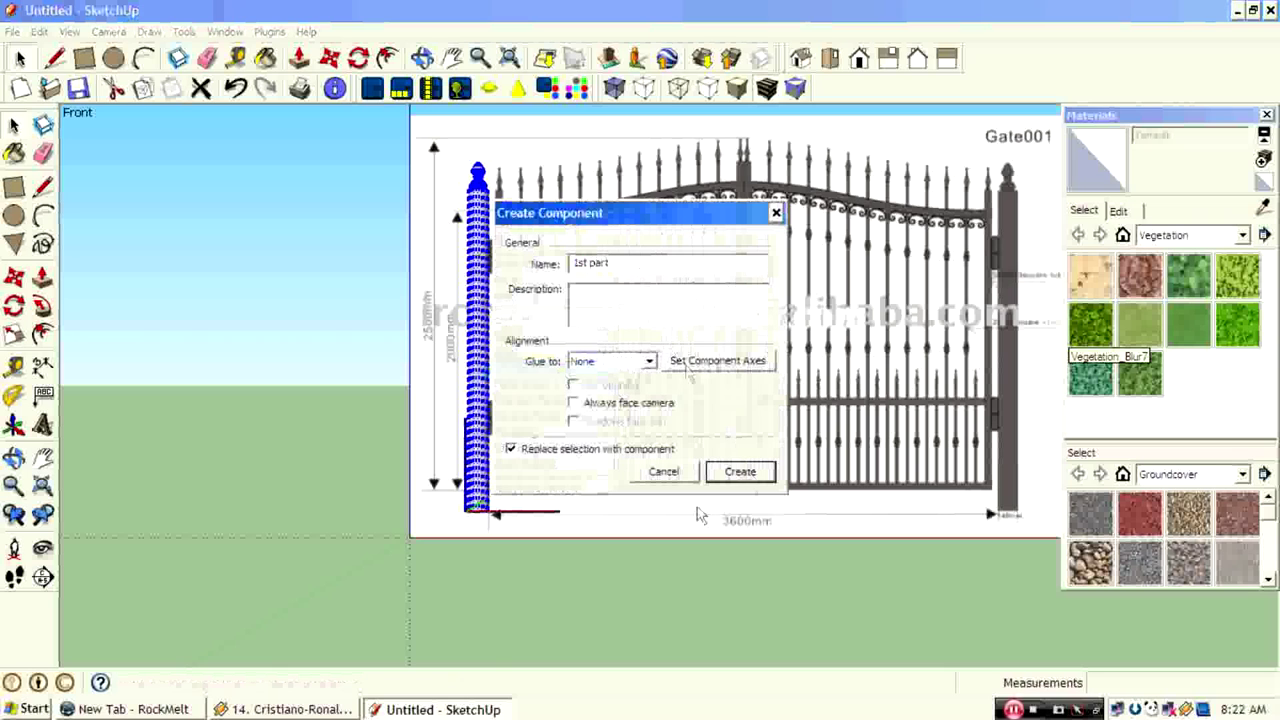
click(742, 472)
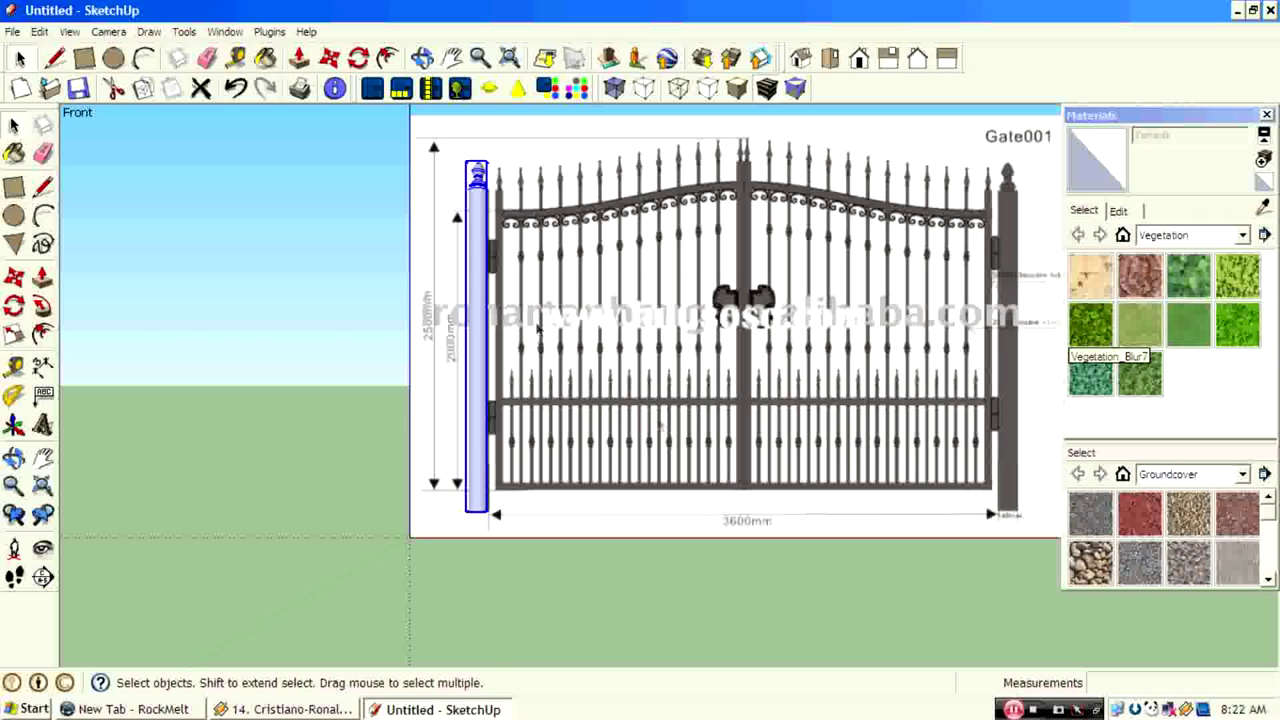
Copy the left post about 6695' 2 15/16" sideways onto the right post of the reference image.
click(14, 278)
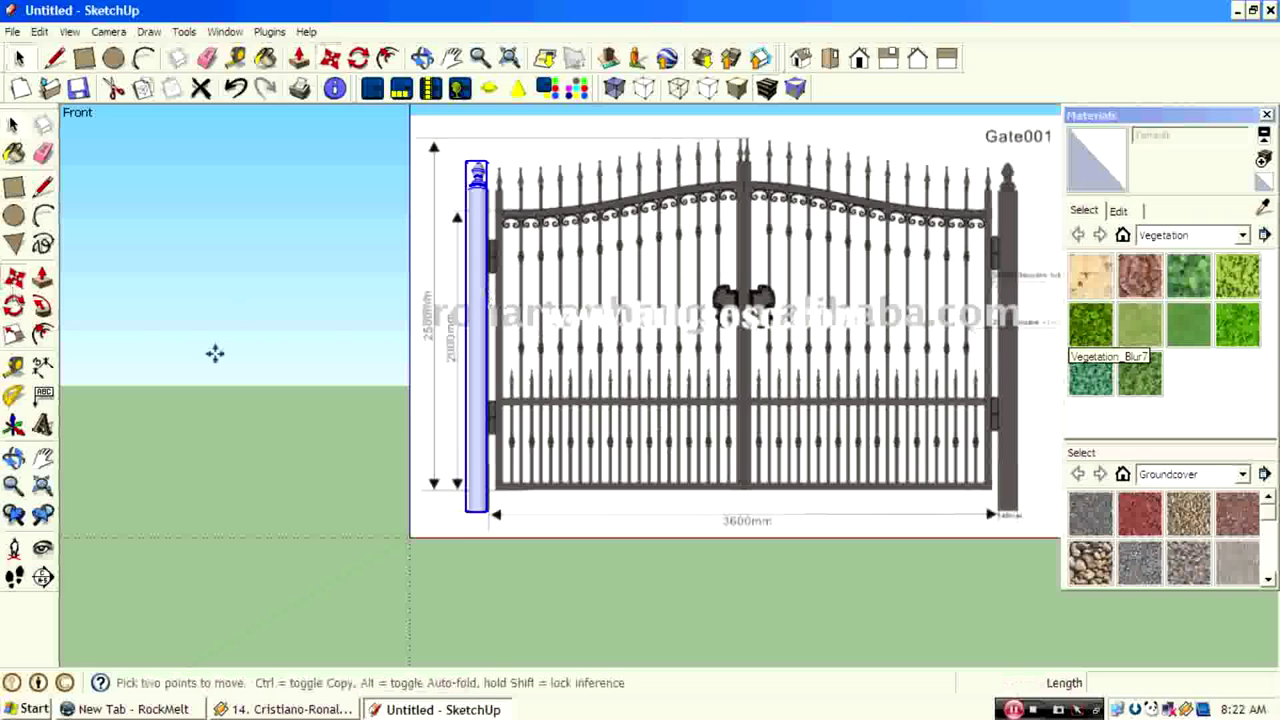
key(ctrl)
click(476, 311)
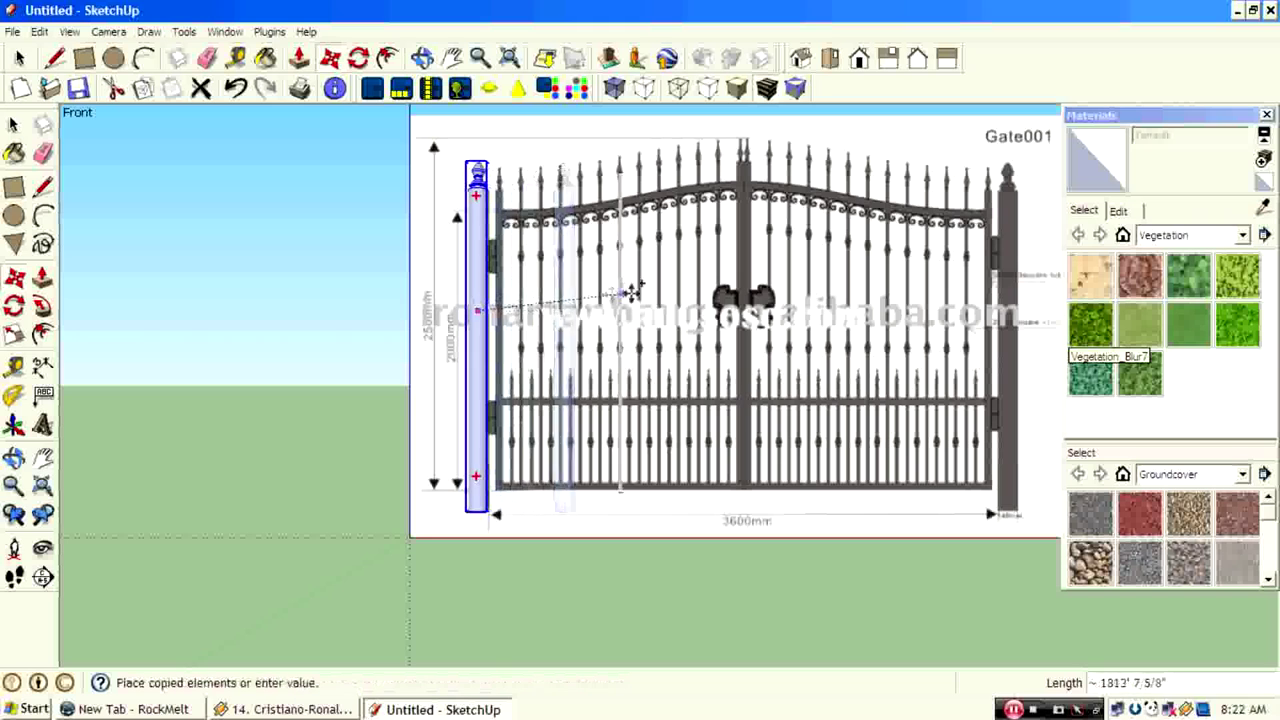
click(1015, 313)
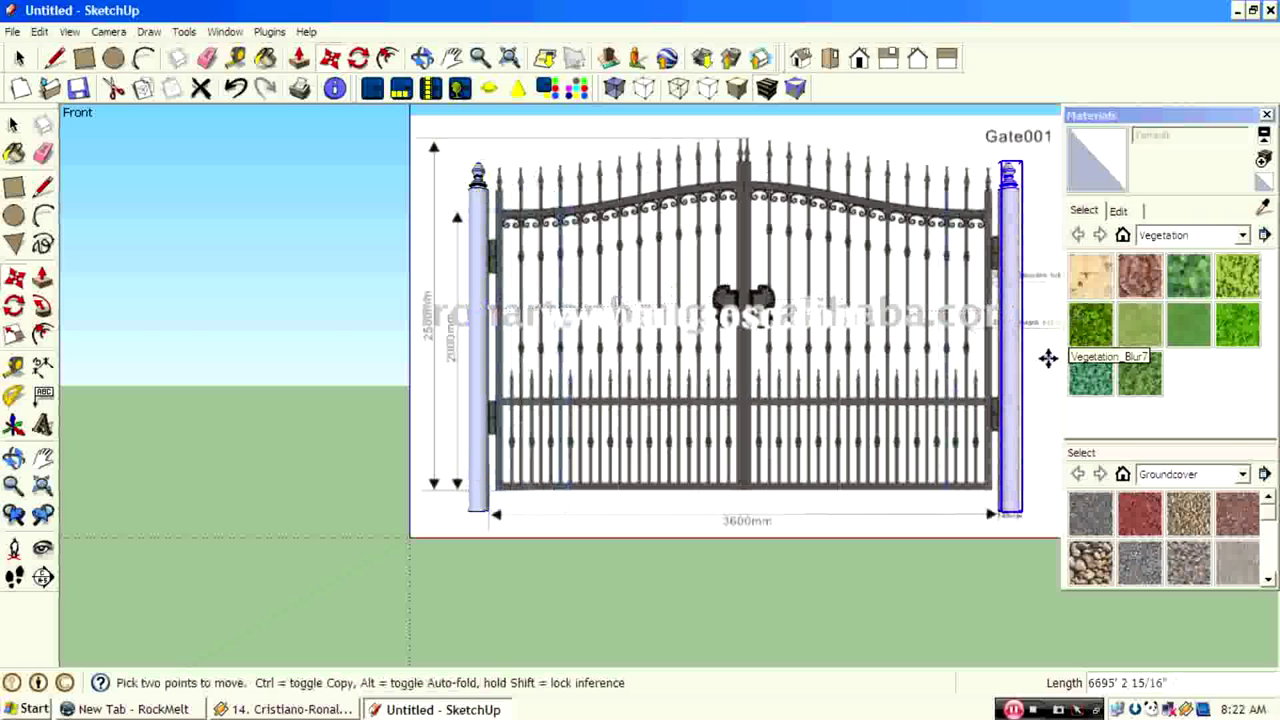
click(14, 125)
click(242, 297)
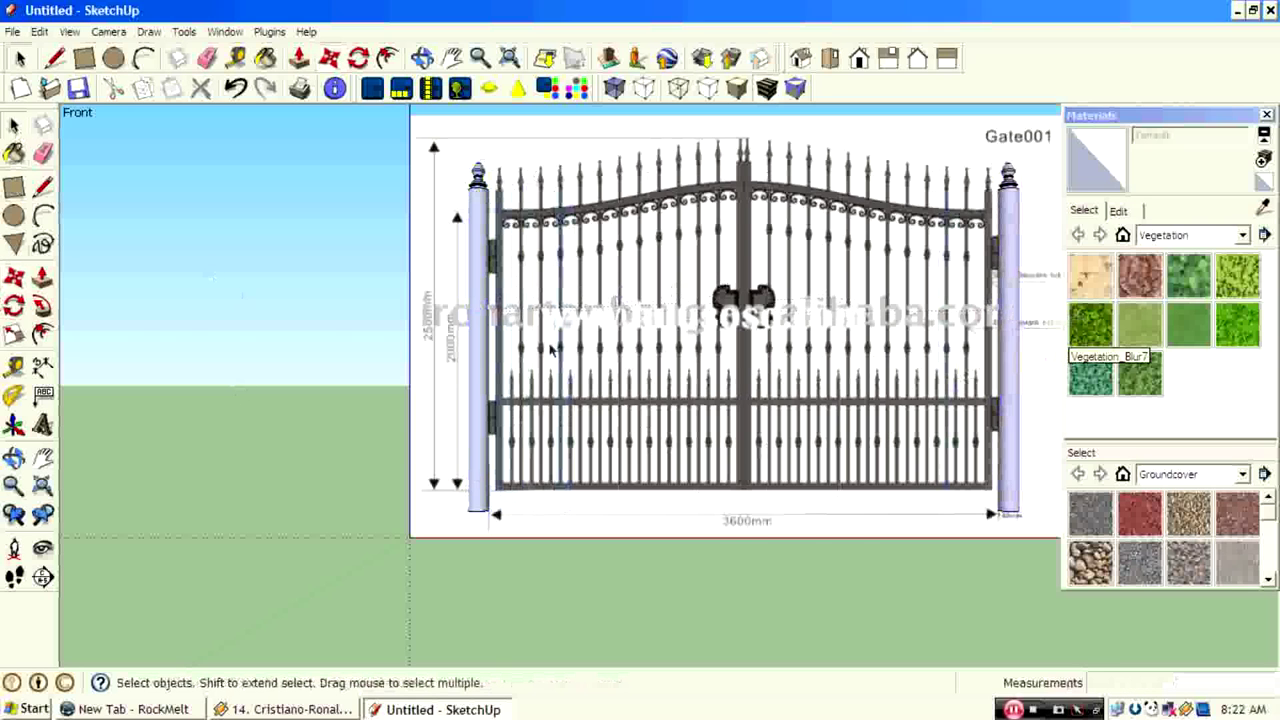
Combine both posts into a single component and hide it to uncover the reference image.
scroll(551, 348, down, 2)
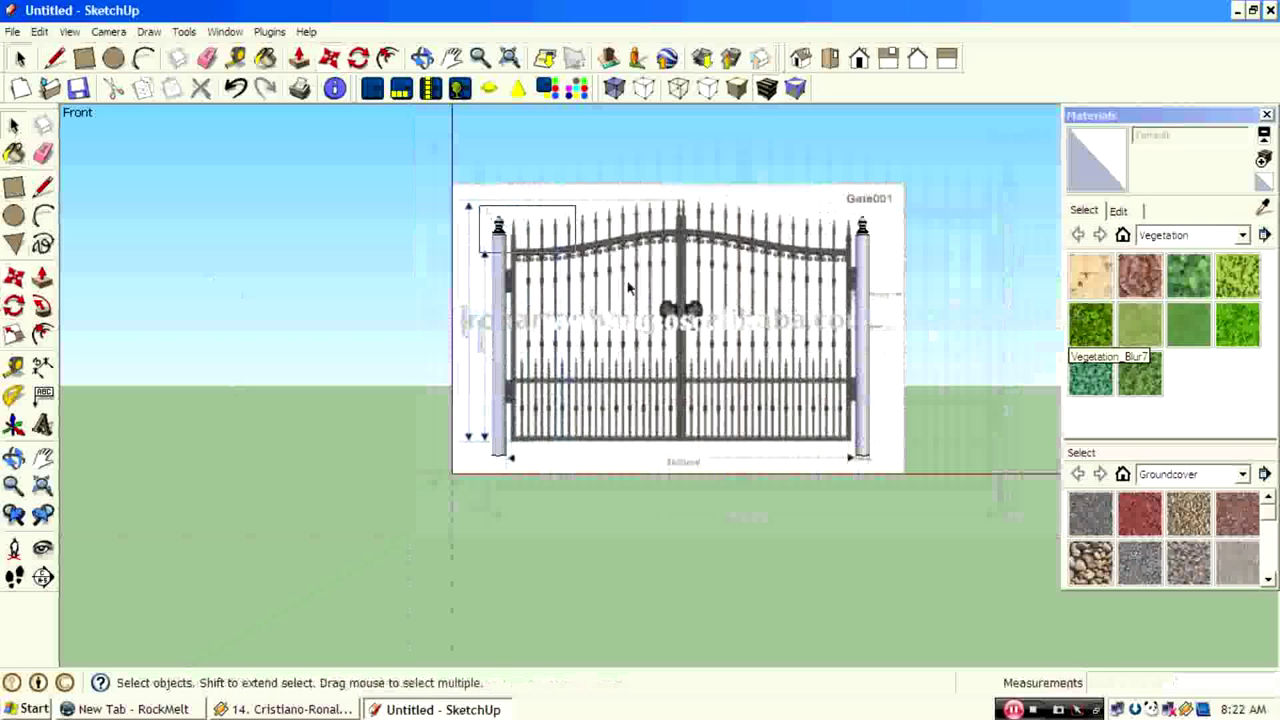
drag(478, 203, 896, 470)
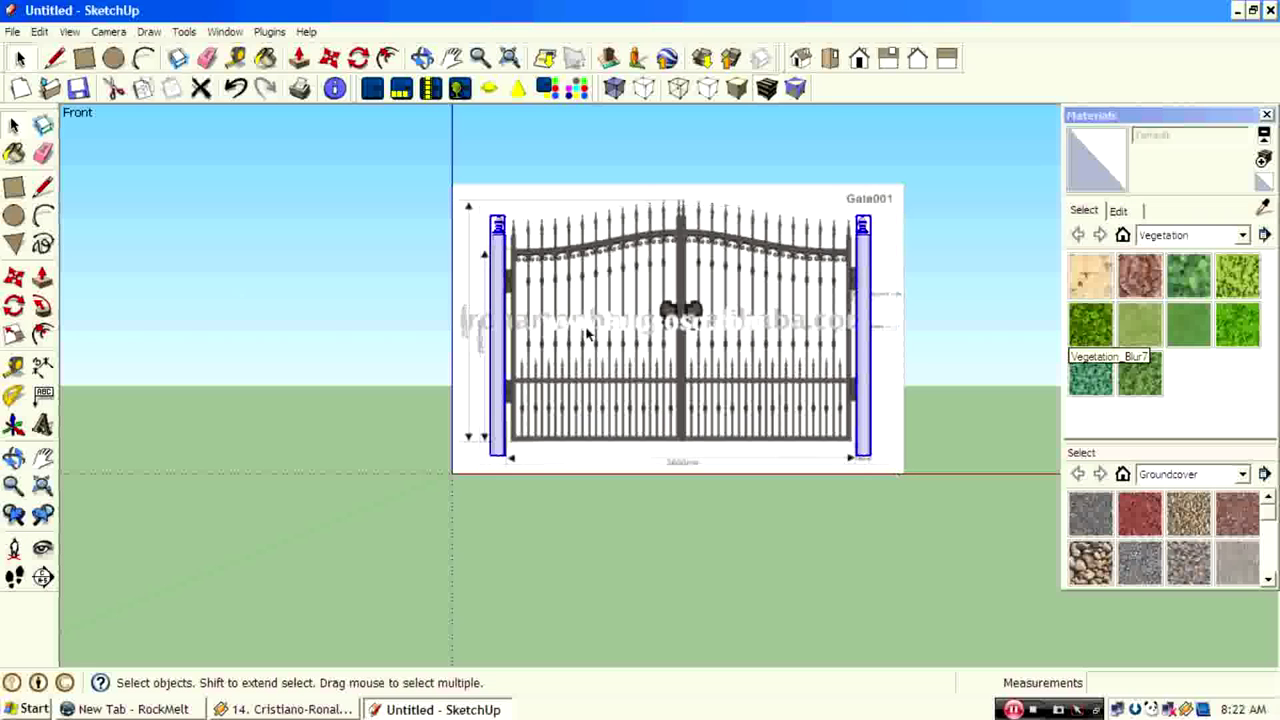
click(43, 125)
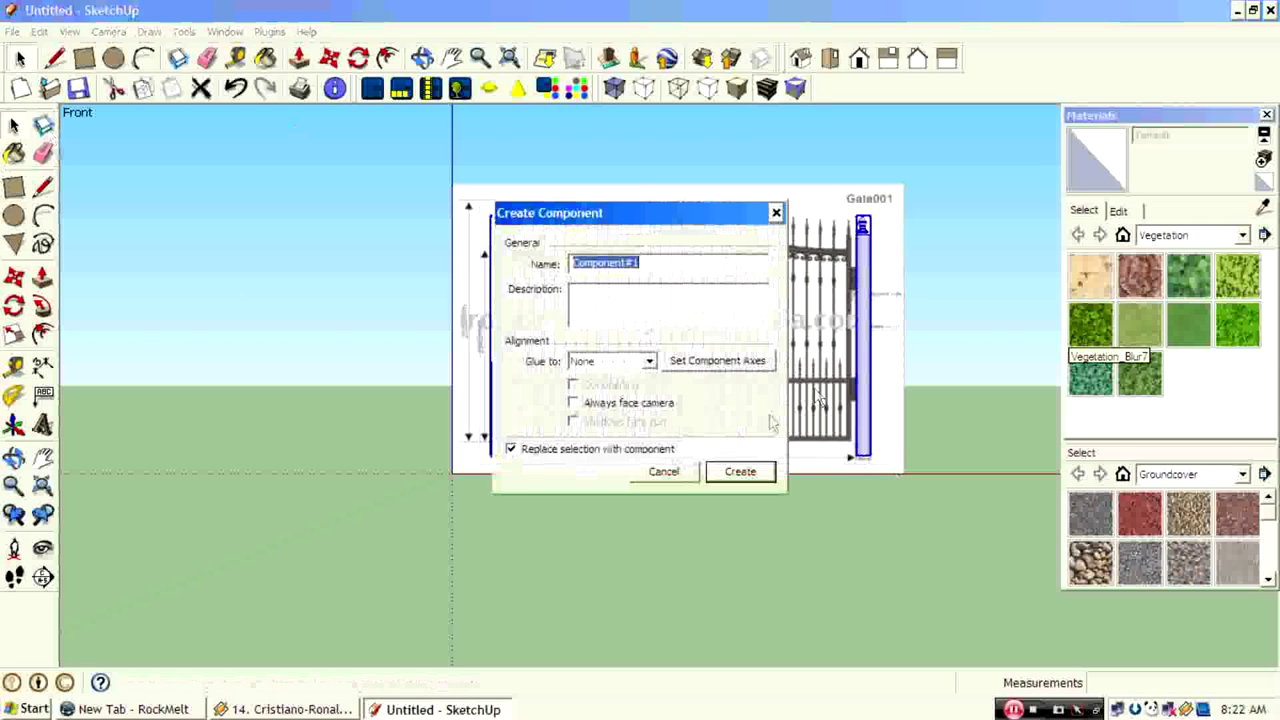
click(763, 474)
right_click(680, 316)
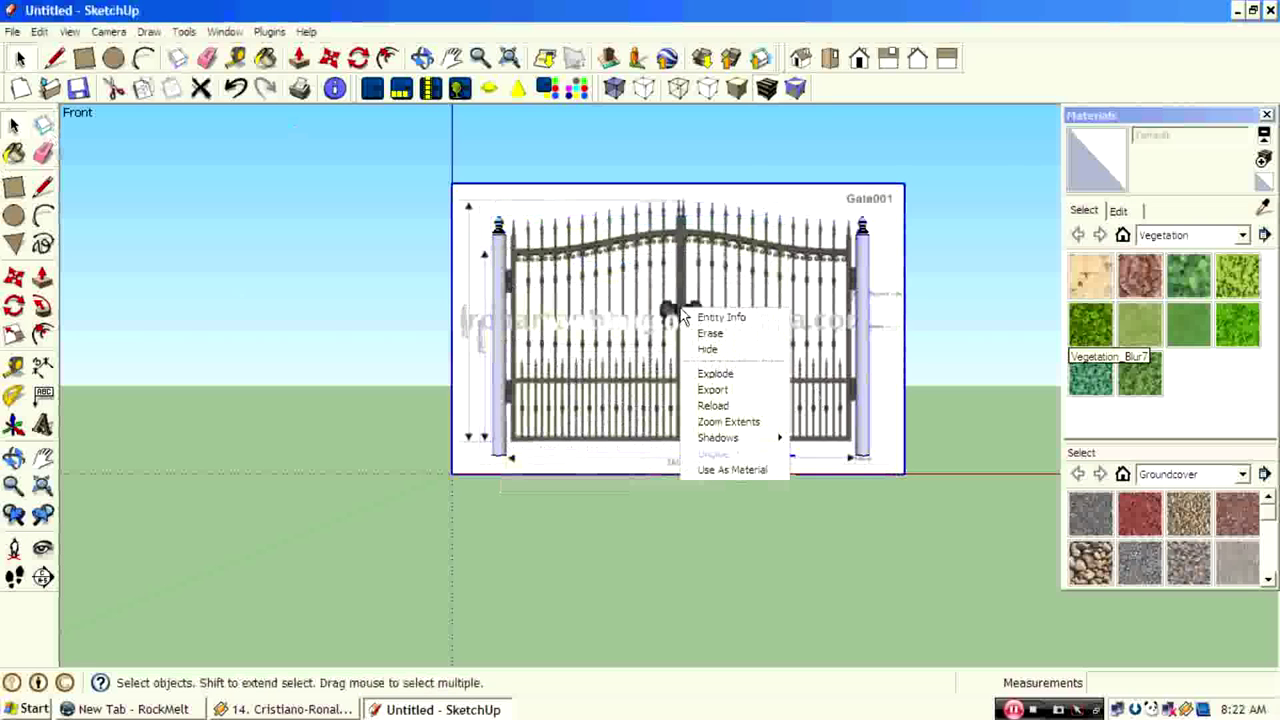
click(497, 278)
right_click(499, 278)
click(596, 320)
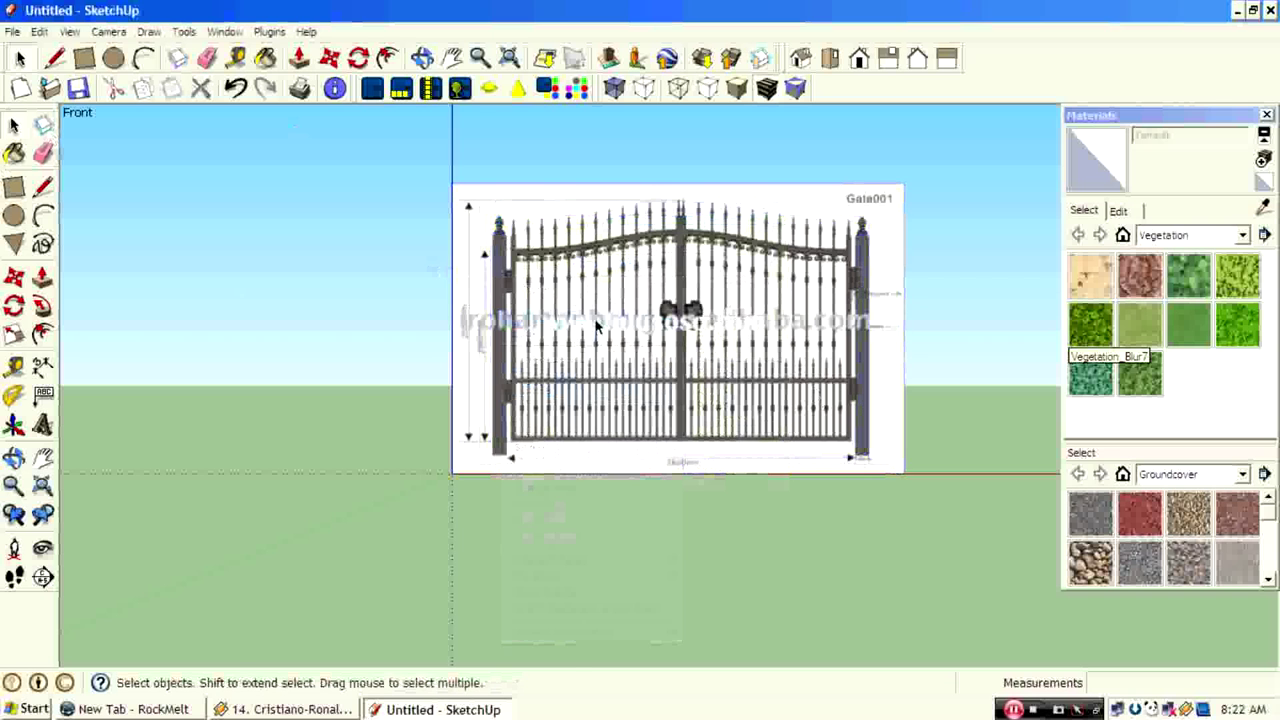
Trace the straight edges of the upper left hinge in the reference image as a closed rectangle with the Line tool.
scroll(490, 200, up, 15)
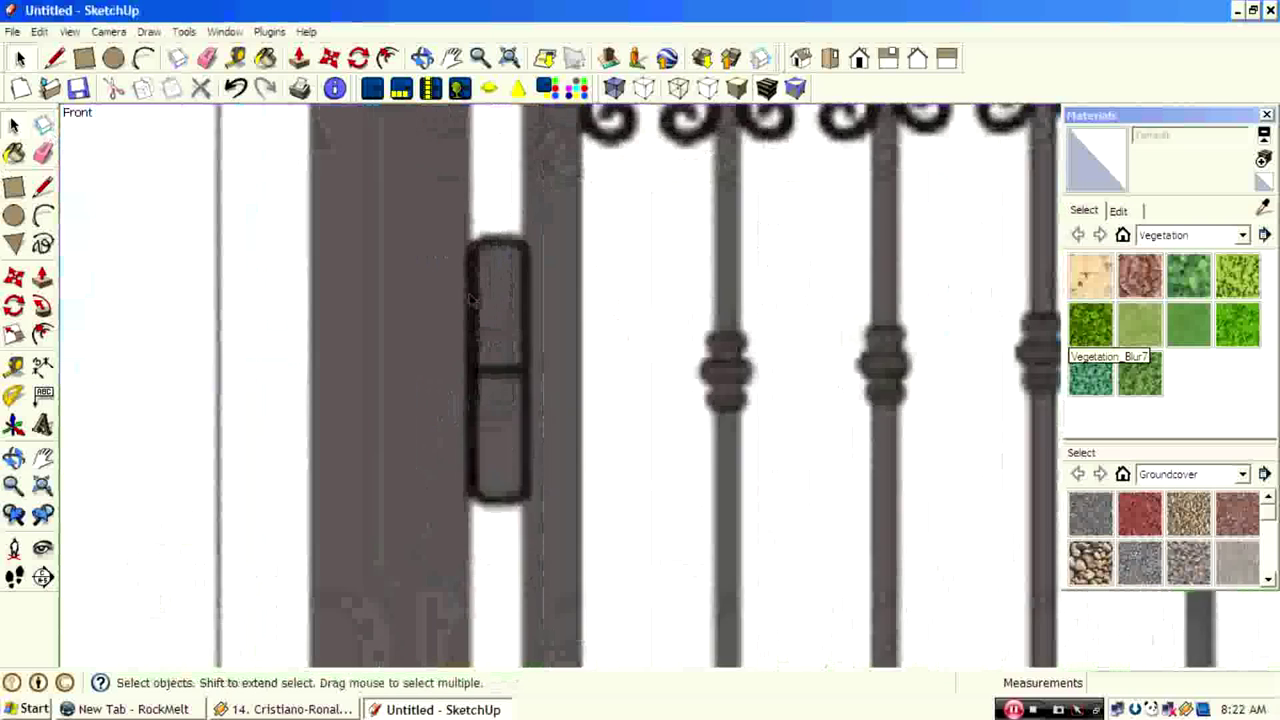
key(a)
click(470, 240)
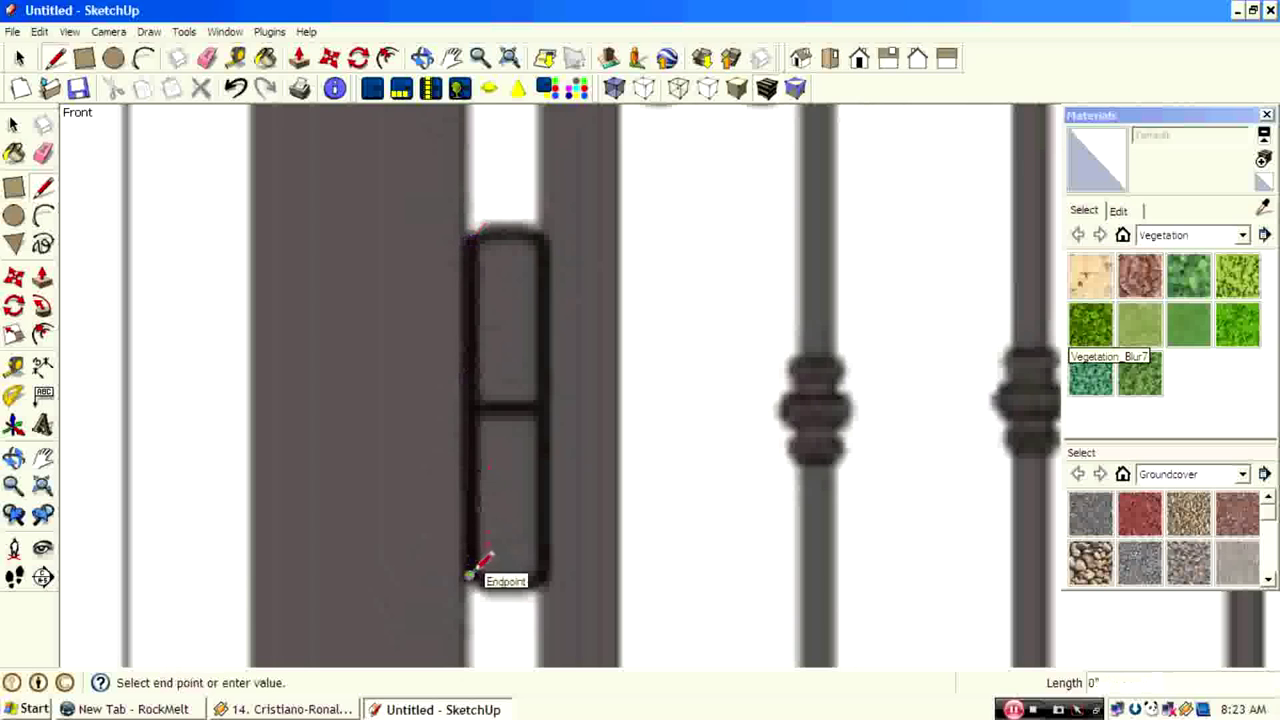
click(546, 239)
Round the hinge outline with outward arcs across its upper and lower ends and remove the straight edges beneath them.
click(43, 215)
scroll(389, 223, up, 1)
click(497, 246)
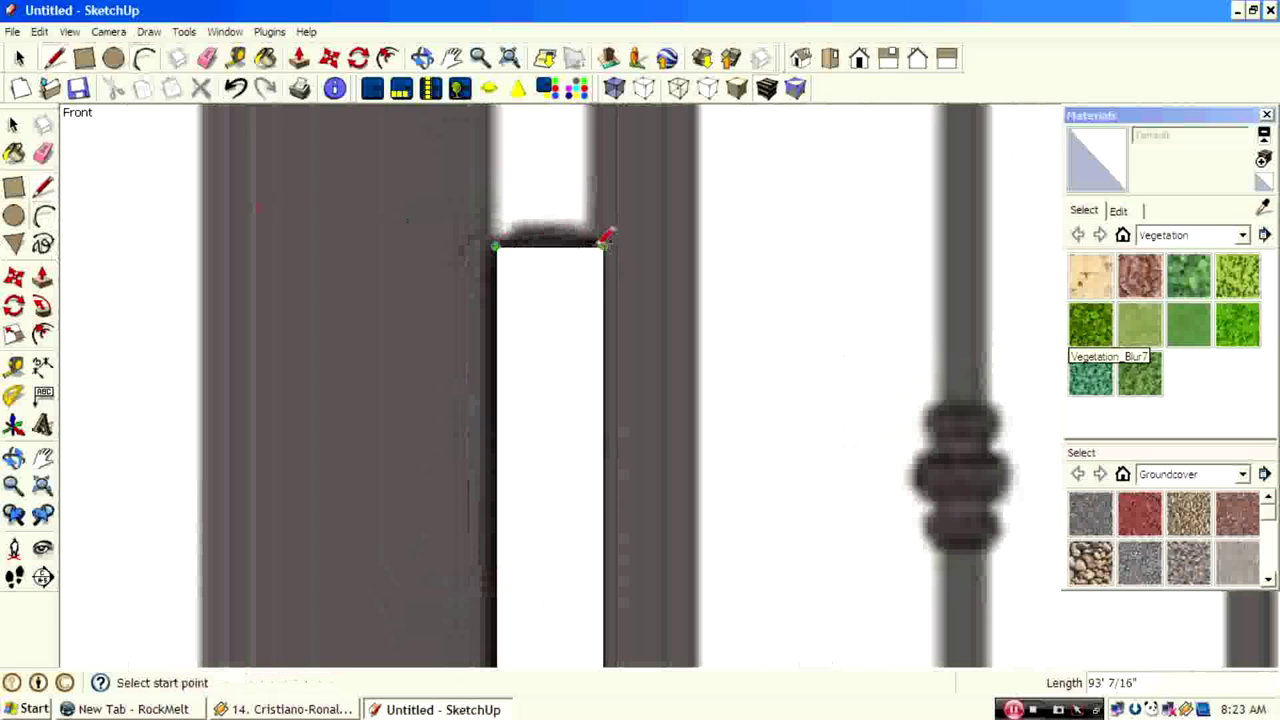
click(602, 246)
click(550, 223)
scroll(510, 162, down, 2)
click(500, 444)
click(557, 444)
scroll(545, 452, up, 2)
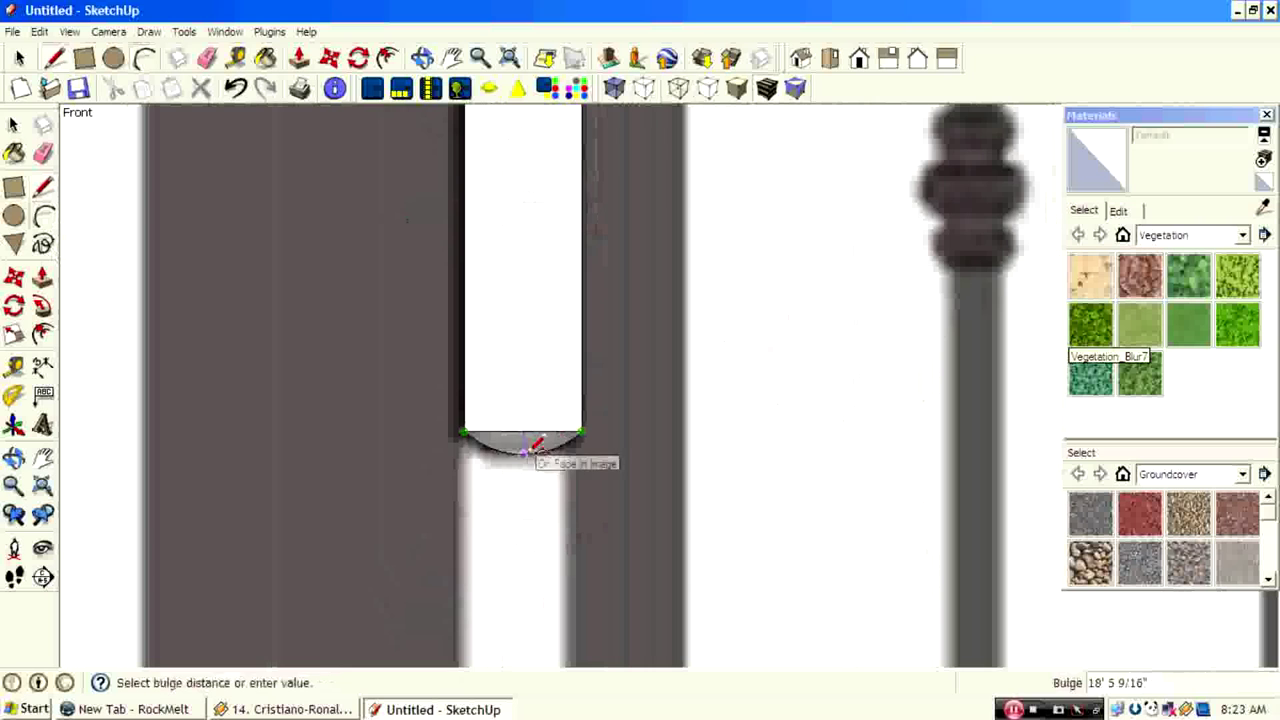
click(523, 454)
key(space)
click(517, 429)
In the top view, draw a small horizontal circle at the upper end of the hinge outline.
scroll(548, 437, down, 8)
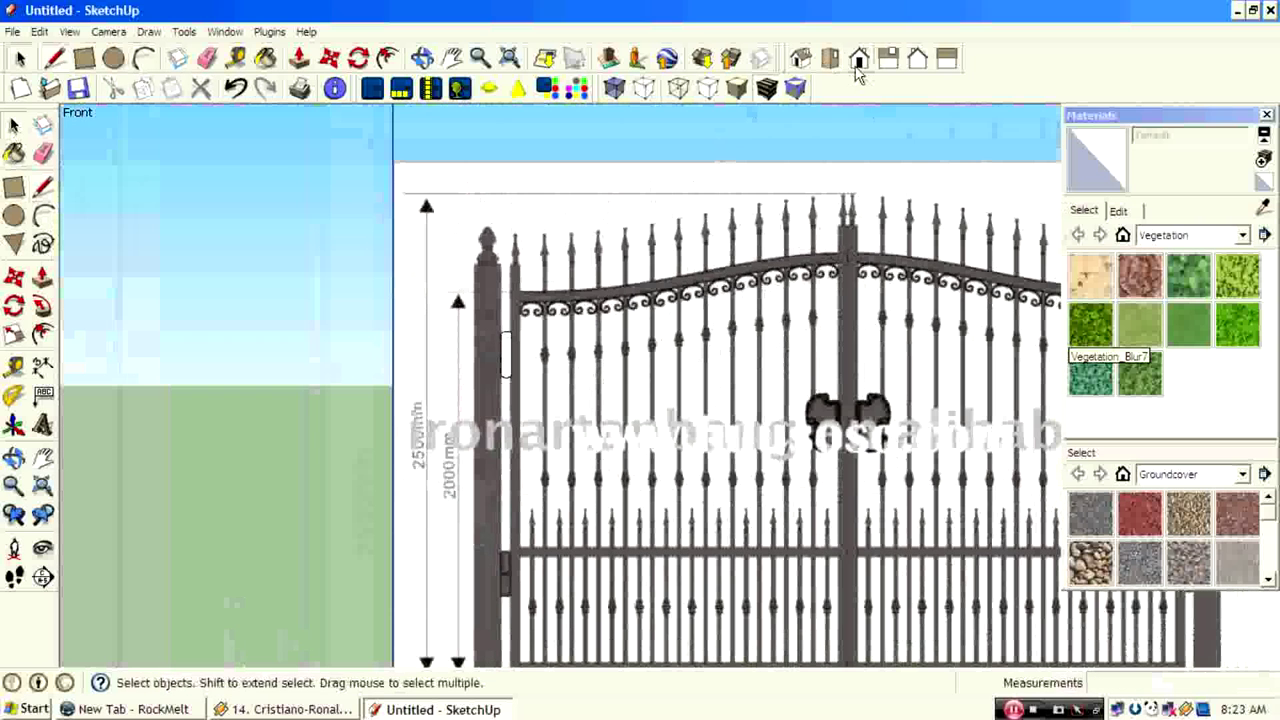
click(830, 60)
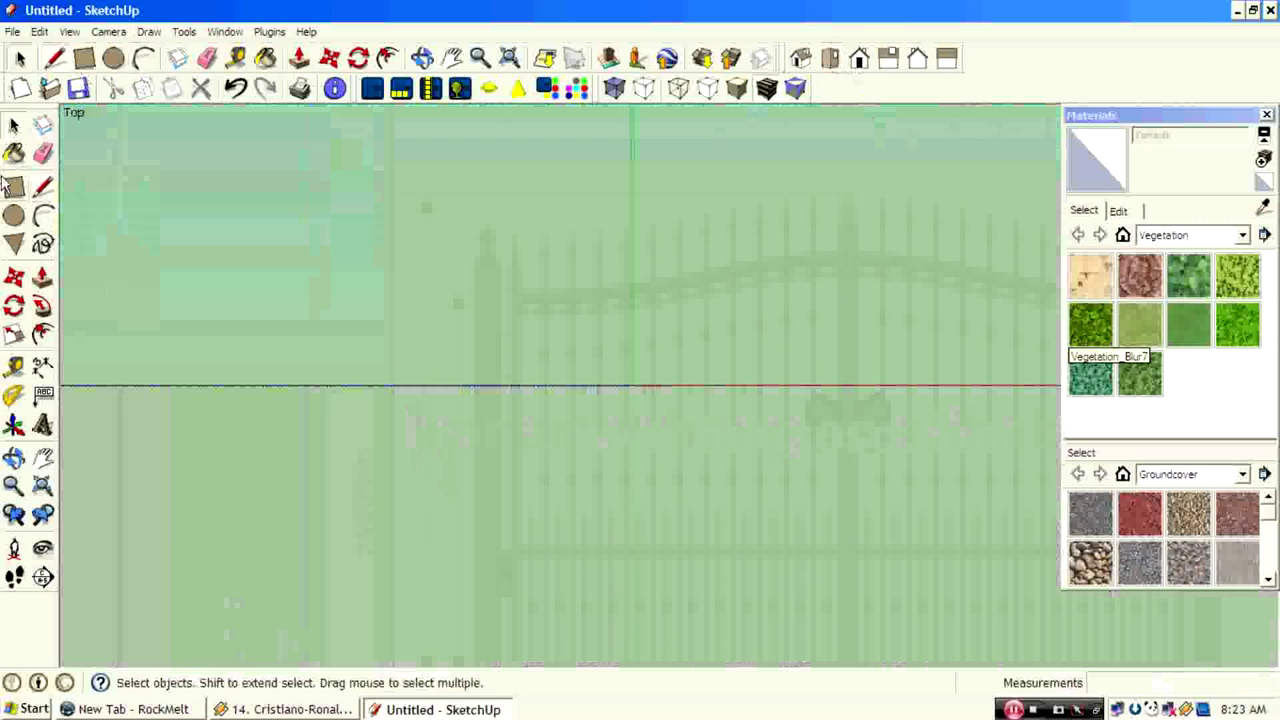
click(12, 217)
middle_drag(610, 640, 628, 330)
scroll(651, 391, up, 8)
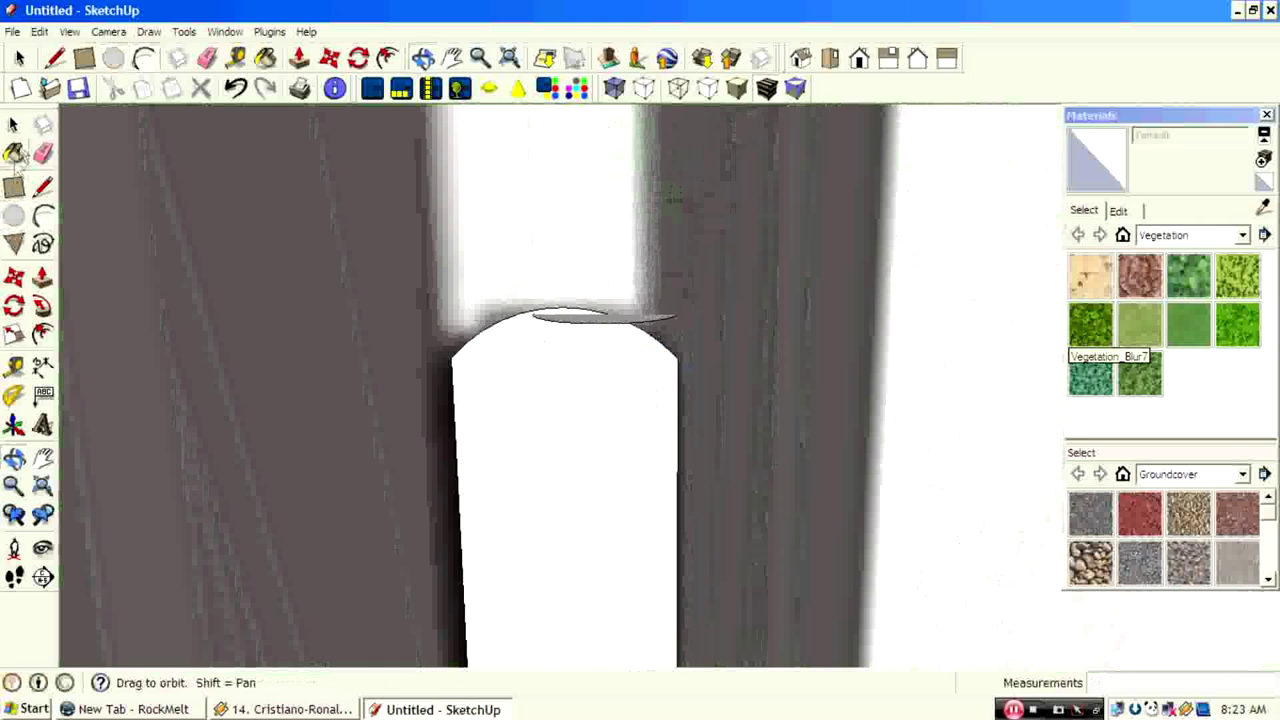
In the front view, move the circle slightly down and sideways to sit within the hinge outline's rounded top.
key(space)
click(614, 316)
click(859, 58)
click(14, 277)
click(691, 463)
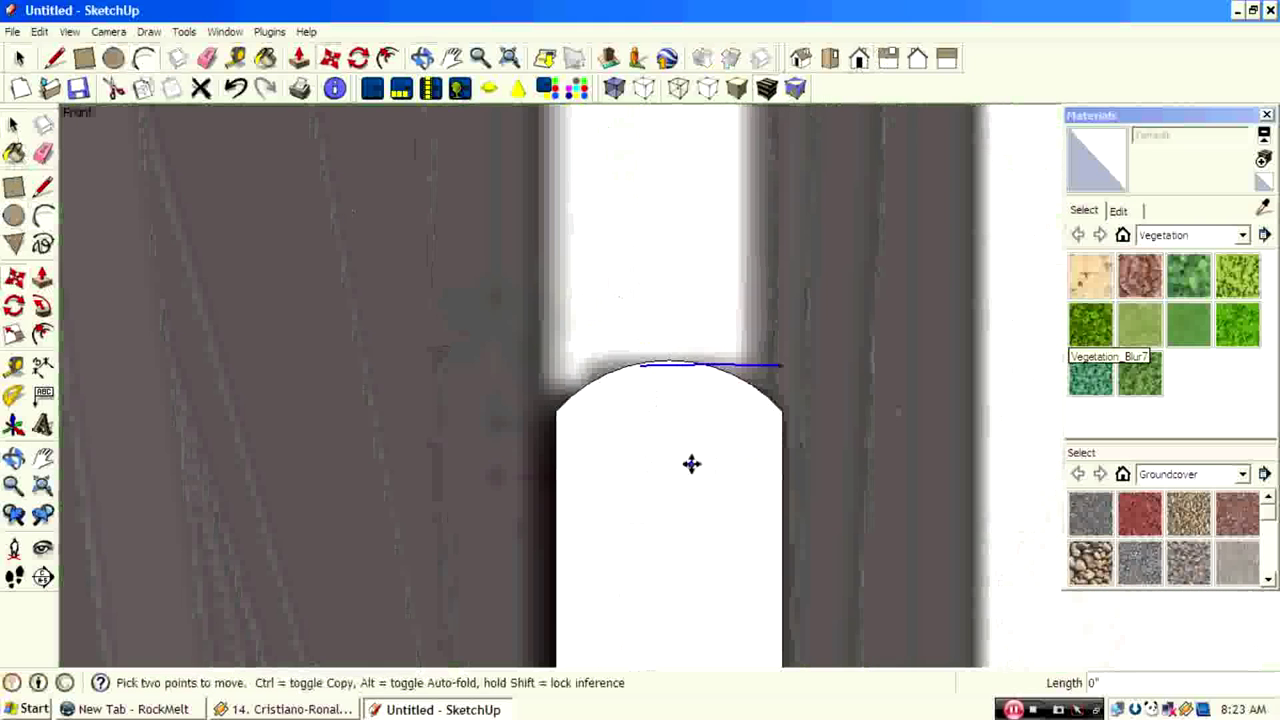
click(754, 580)
key(ctrl+z)
click(674, 428)
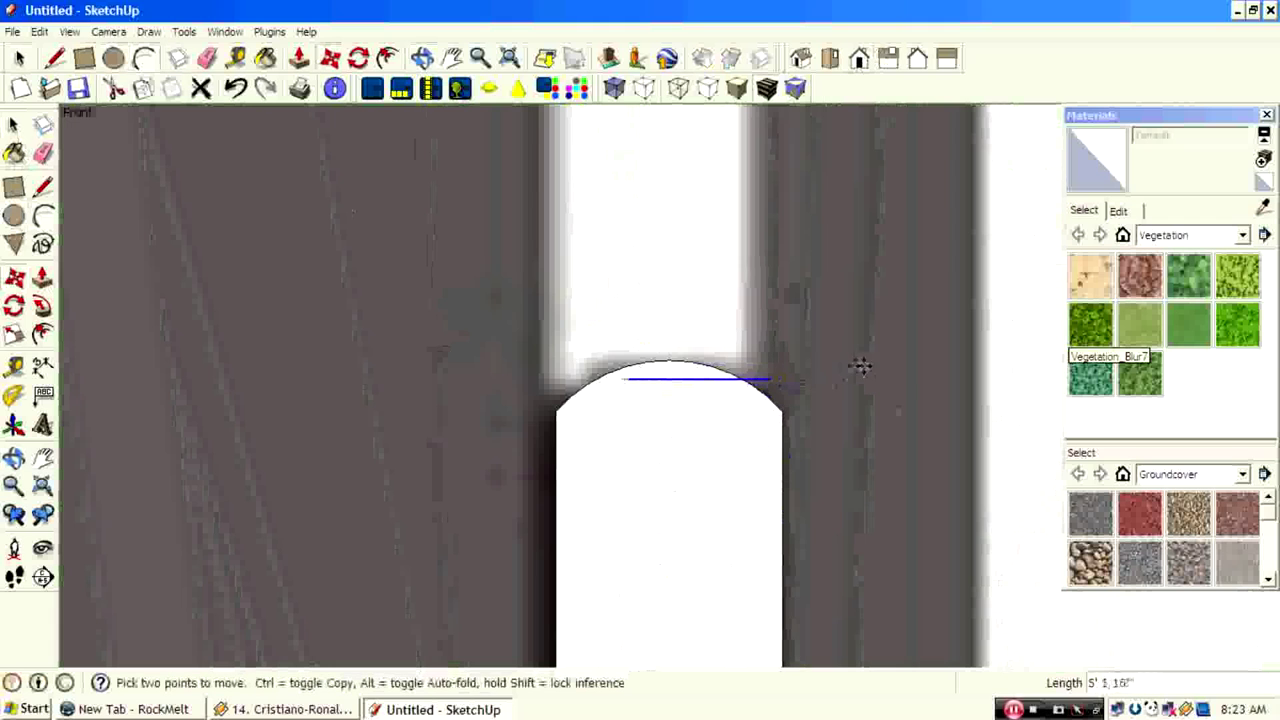
click(640, 622)
Revolve the hinge profile around the circle with Follow Me to form the solid round hinge.
click(42, 306)
click(610, 480)
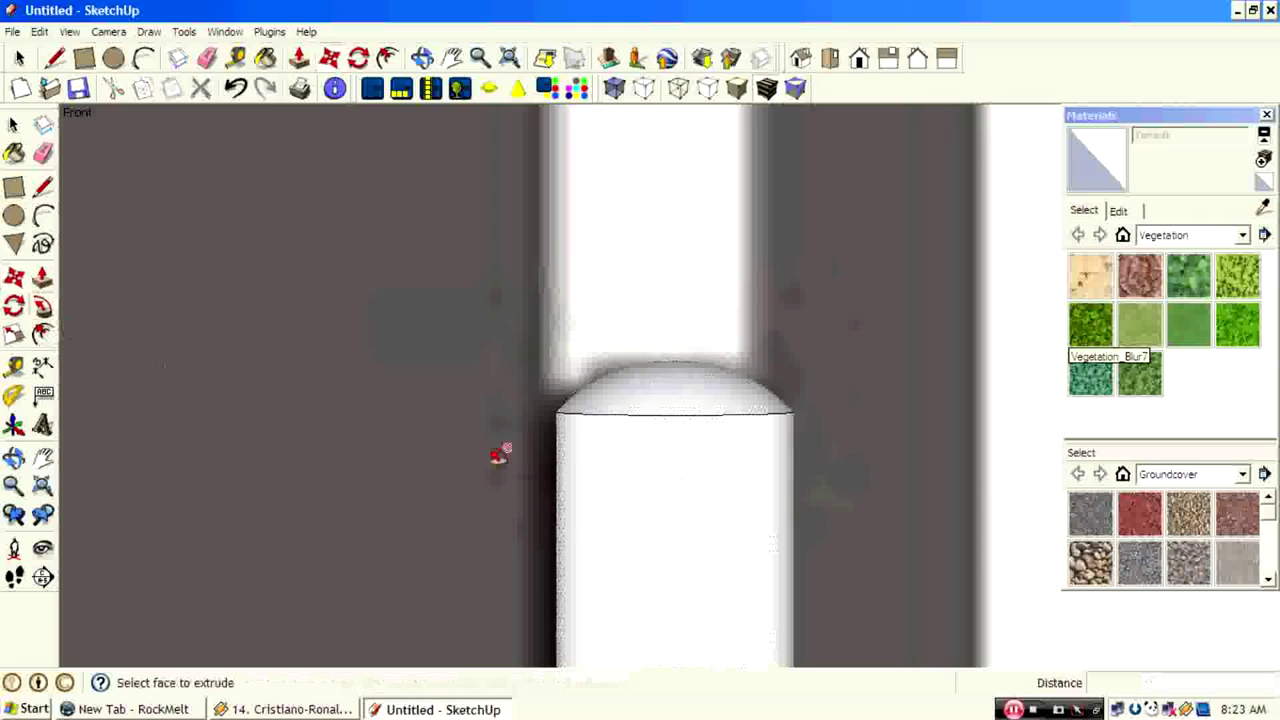
scroll(509, 358, down, 12)
key(space)
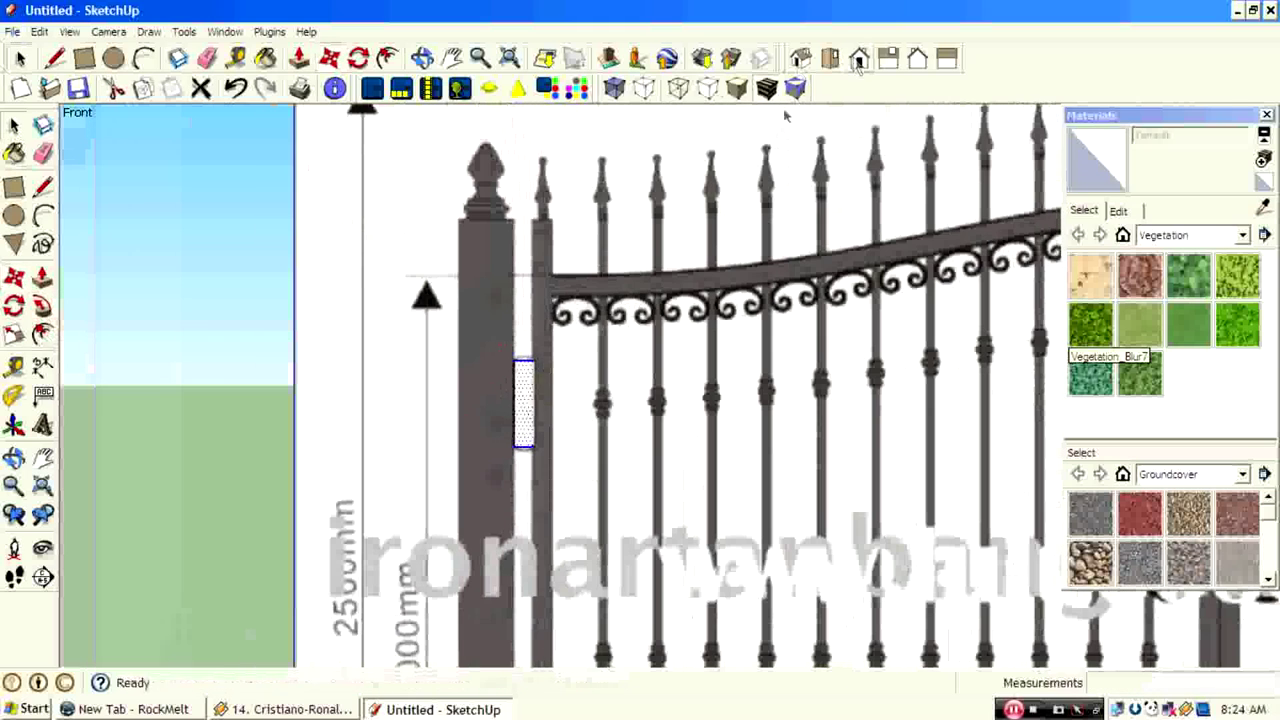